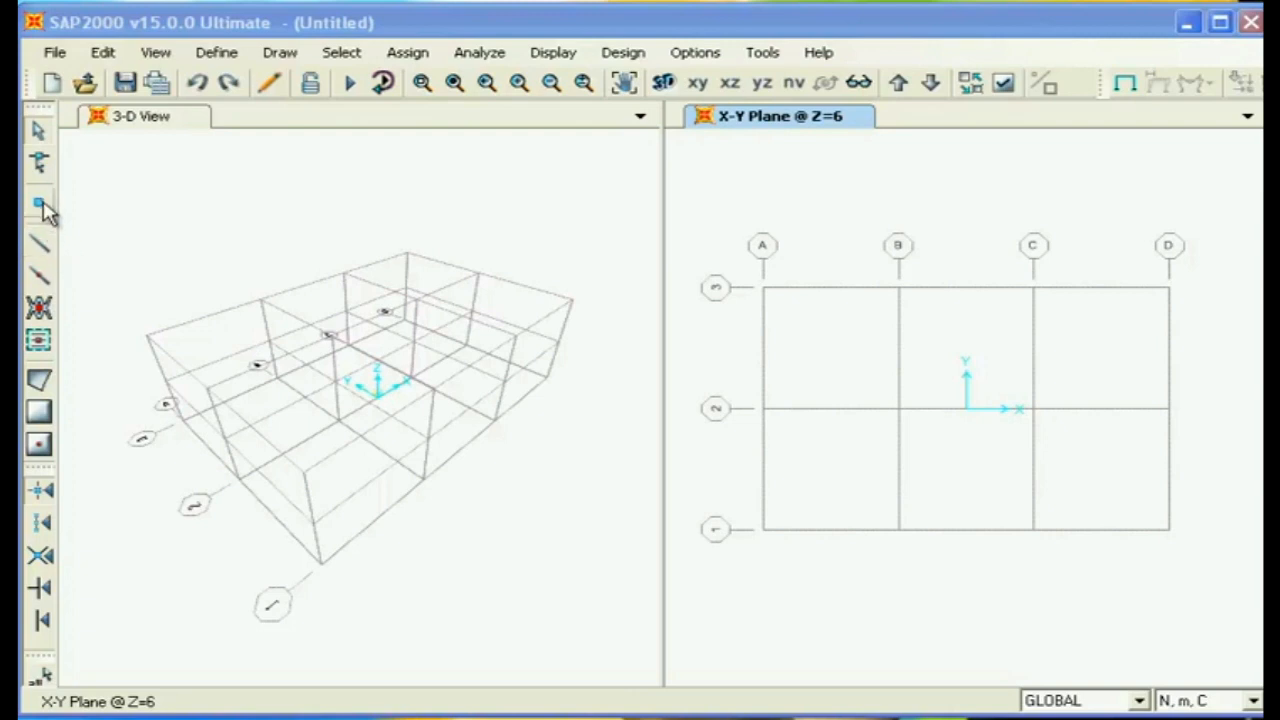
# - Draw a straight FSEC1 frame along grid line 3 from B to C in the Z=6 plan
pyautogui.click(143, 229)
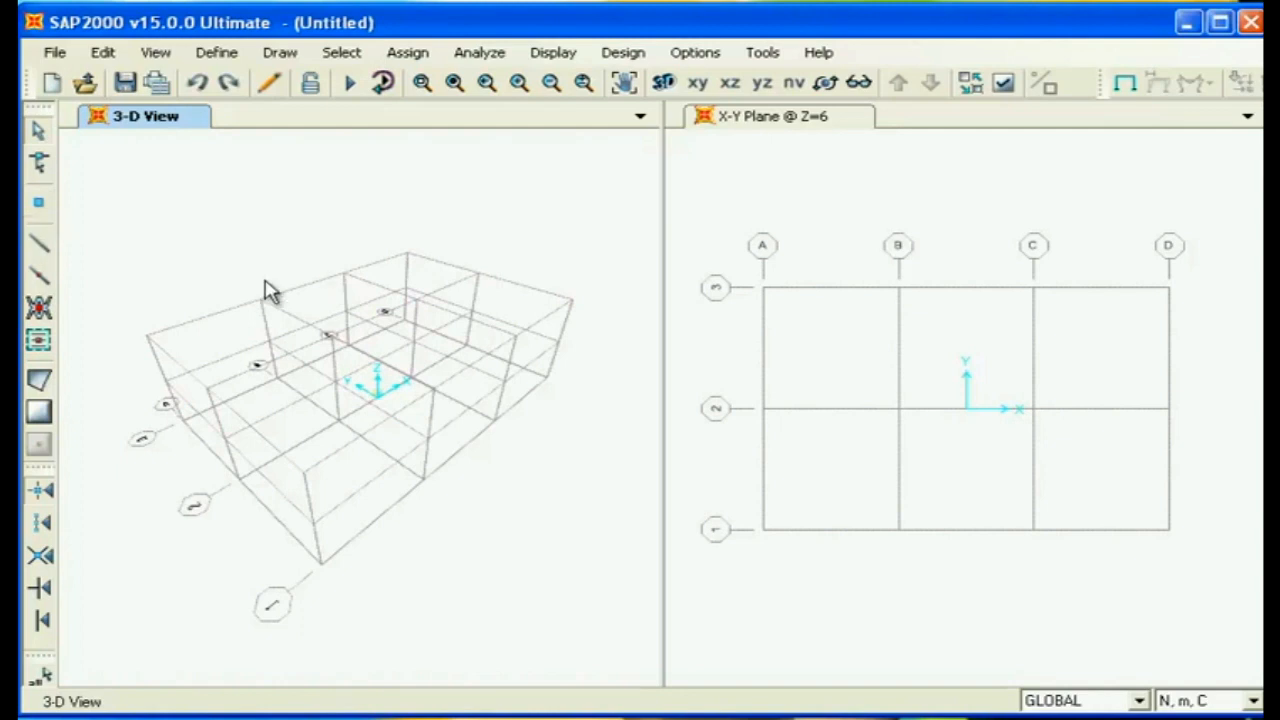
pyautogui.click(40, 250)
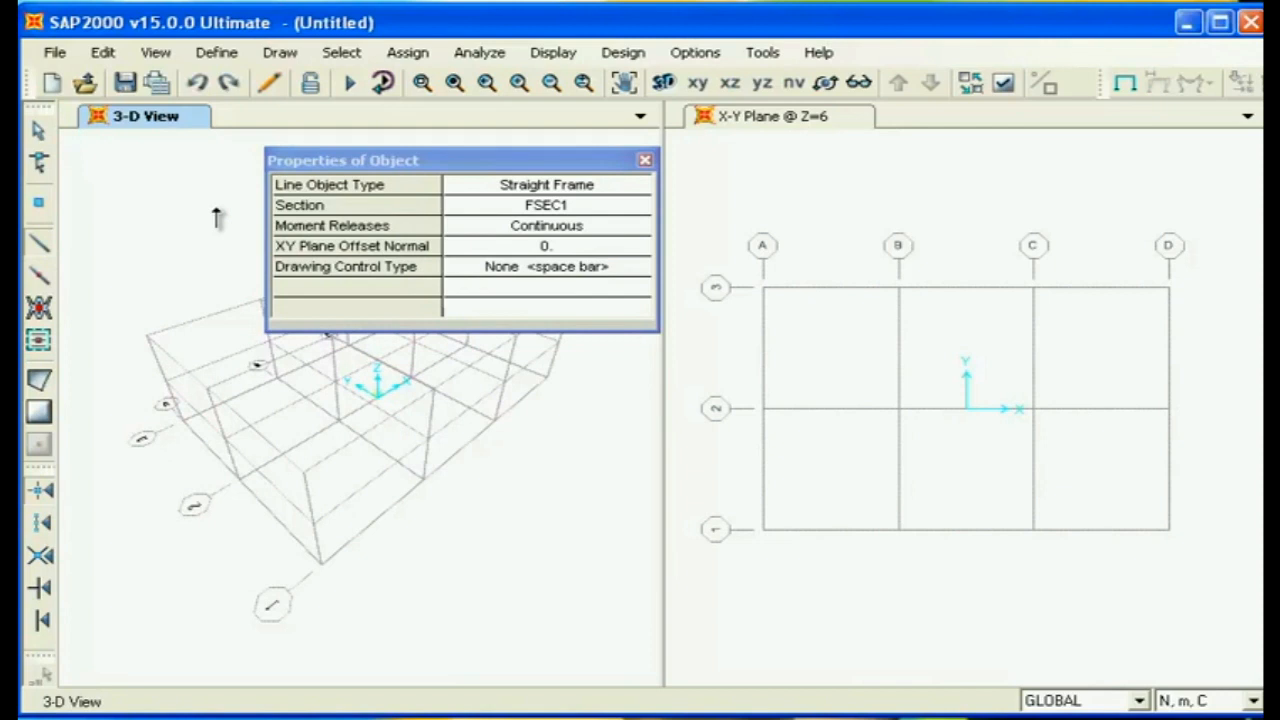
pyautogui.click(897, 289)
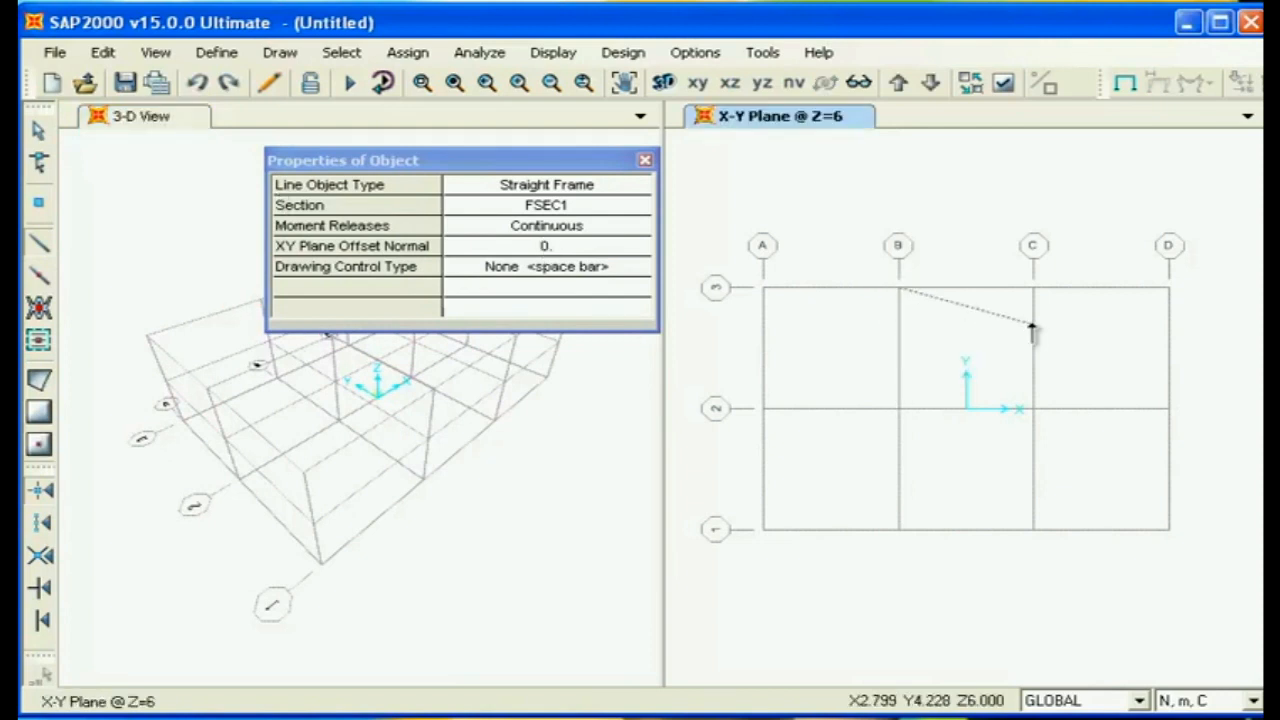
pyautogui.click(1033, 288)
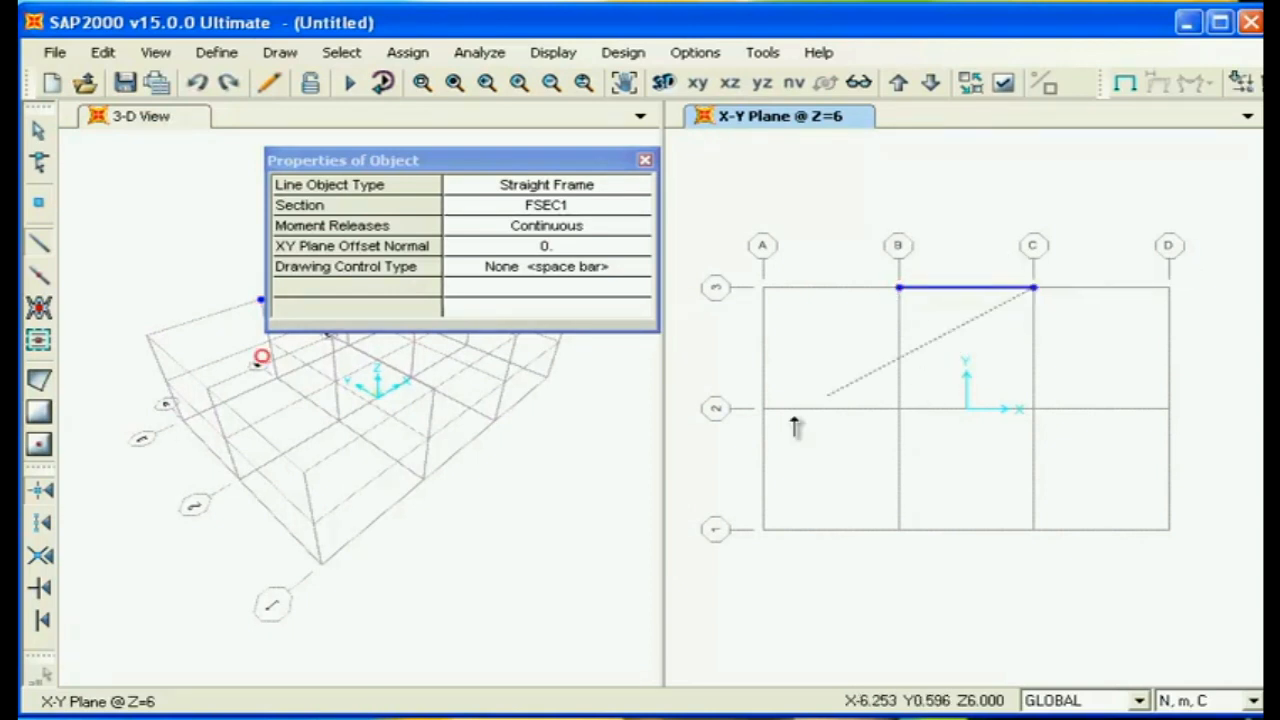
pyautogui.rightClick(843, 348)
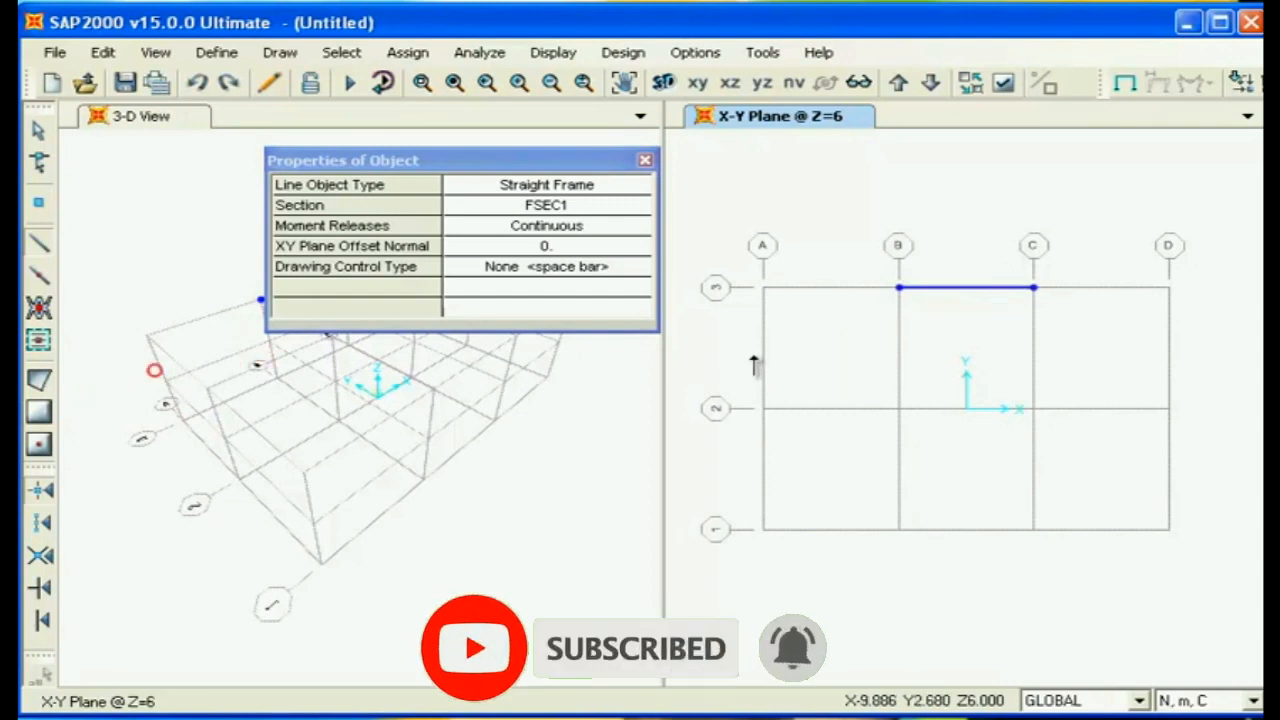
pyautogui.press('Escape')
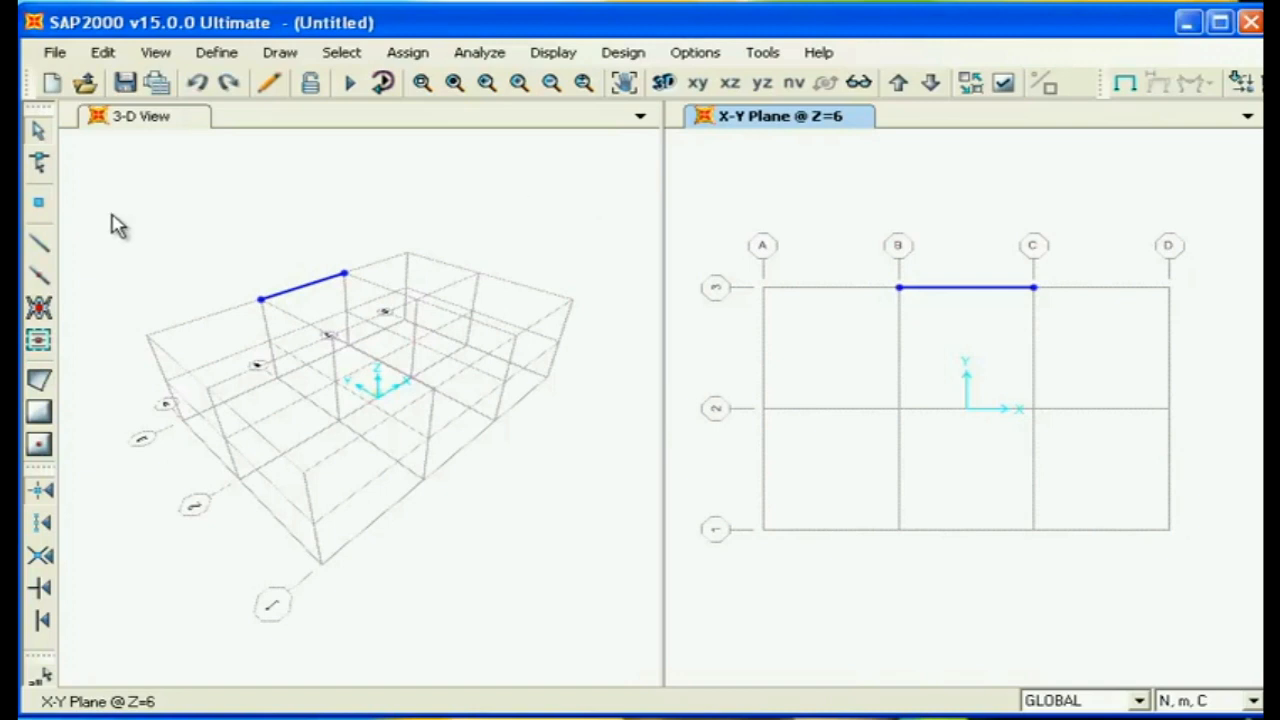
# - Place two special joints along grid line 3 with a 1 m X offset, one from point C3 and one from the new joint
pyautogui.click(40, 210)
pyautogui.moveTo(480, 163); pyautogui.dragTo(733, 249)
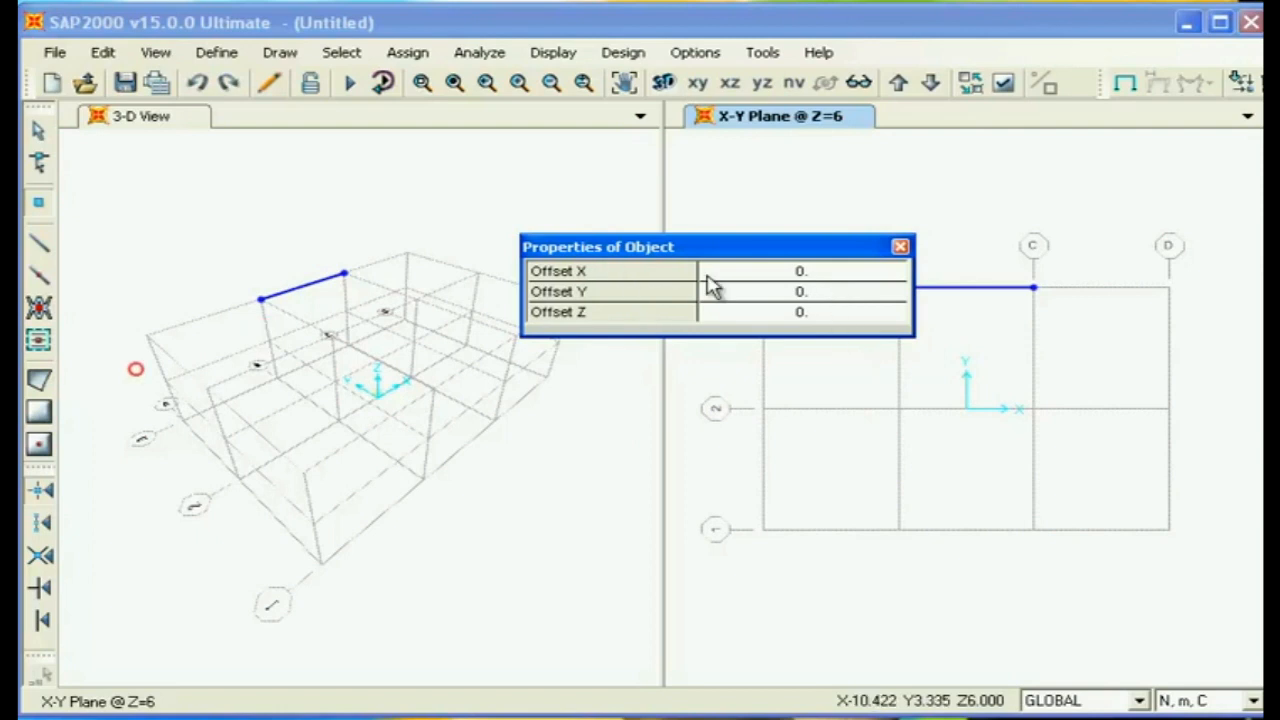
pyautogui.click(845, 274)
pyautogui.click(861, 284)
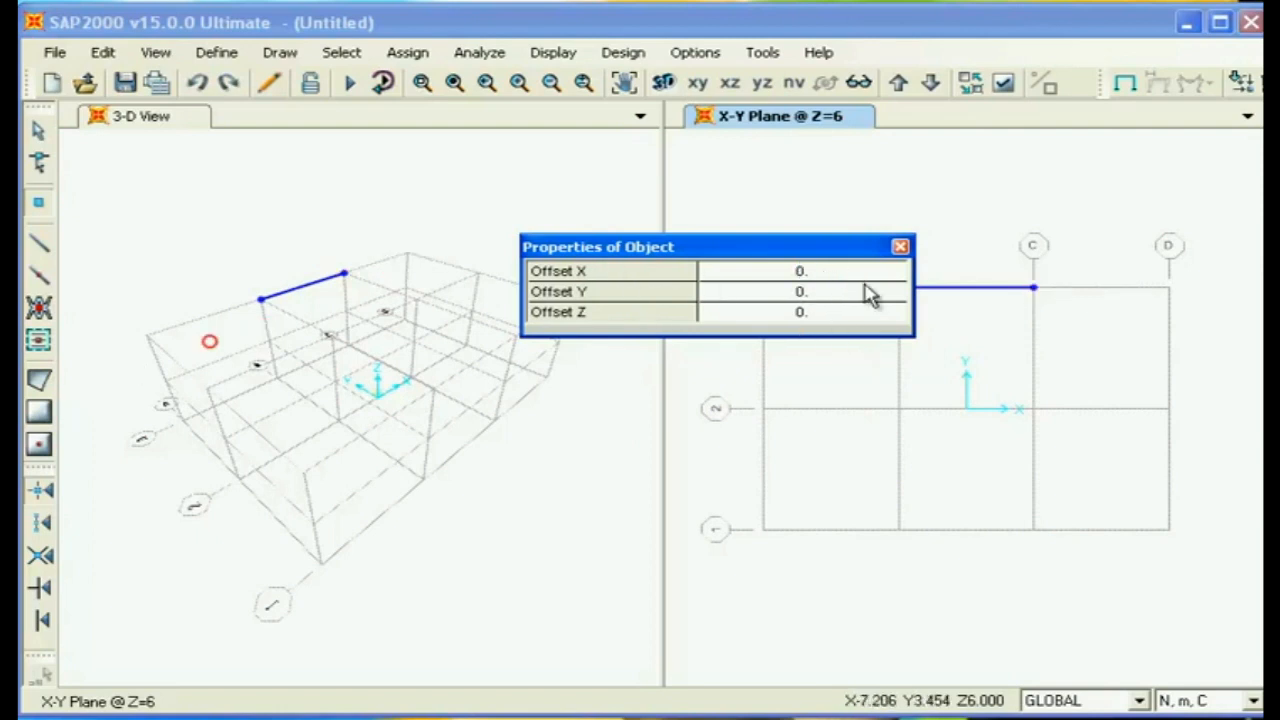
pyautogui.click(807, 272)
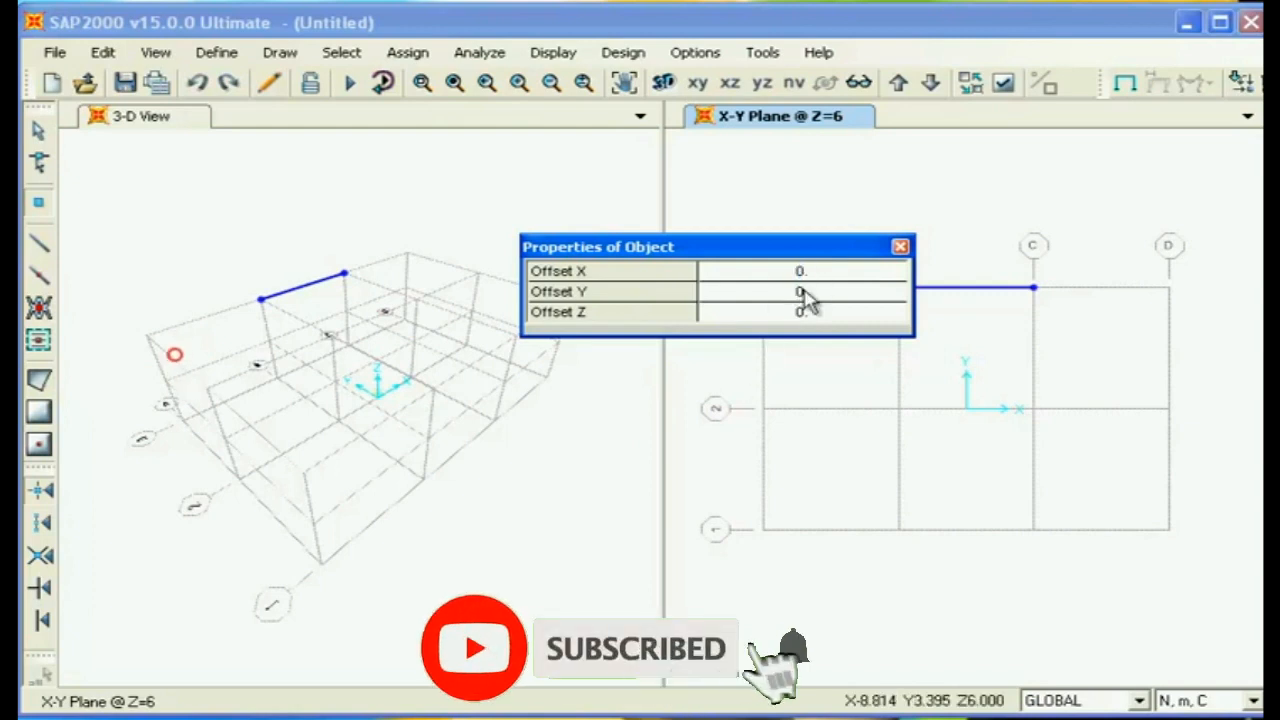
pyautogui.click(804, 271)
pyautogui.write('1')
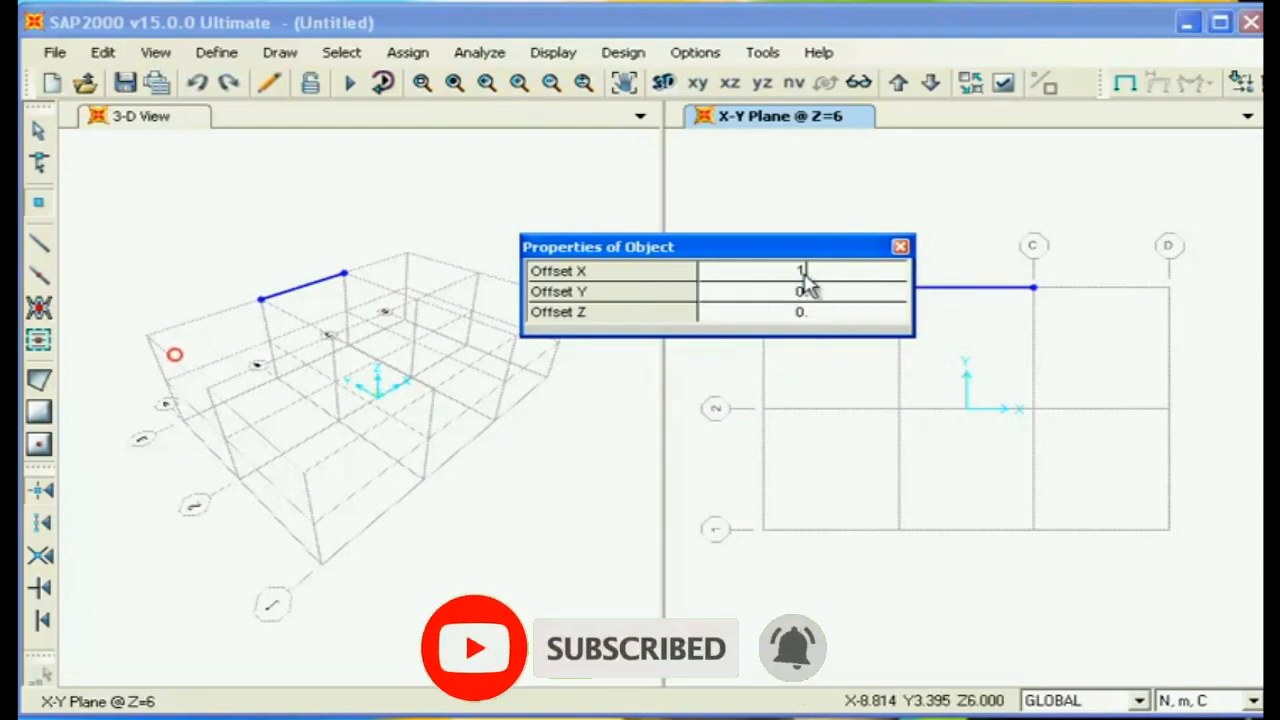
pyautogui.click(1038, 306)
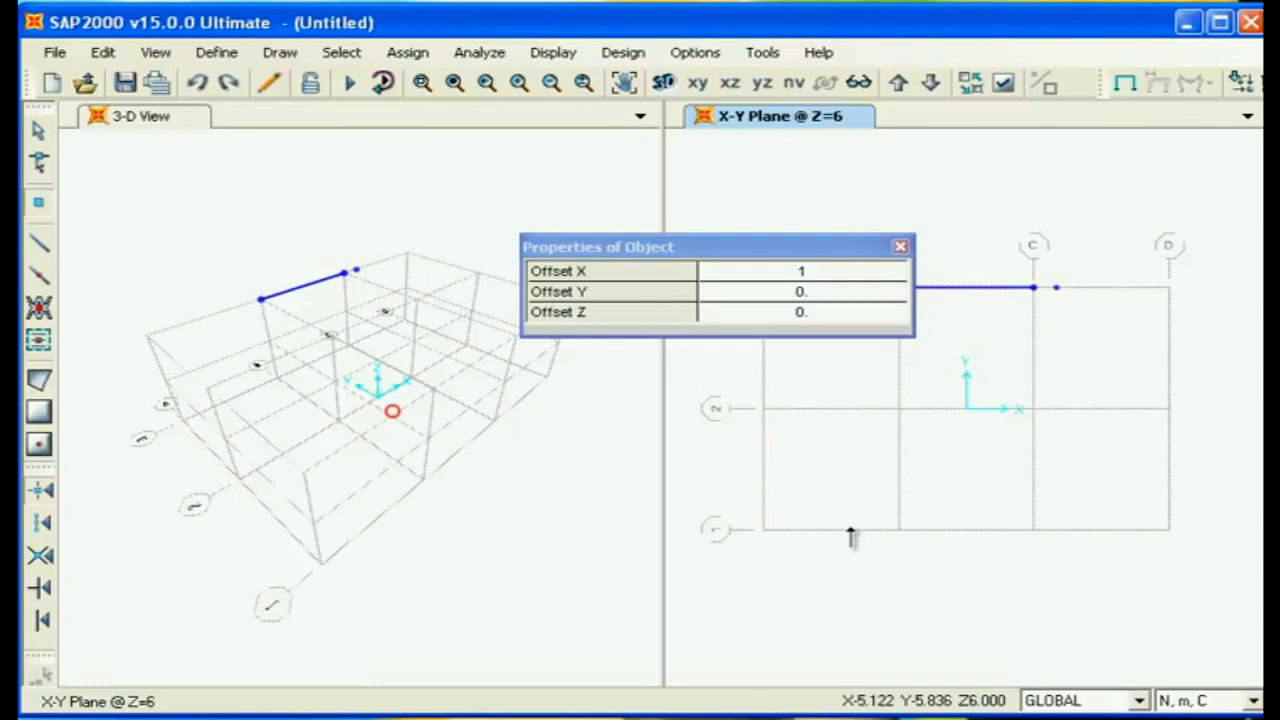
pyautogui.click(1055, 289)
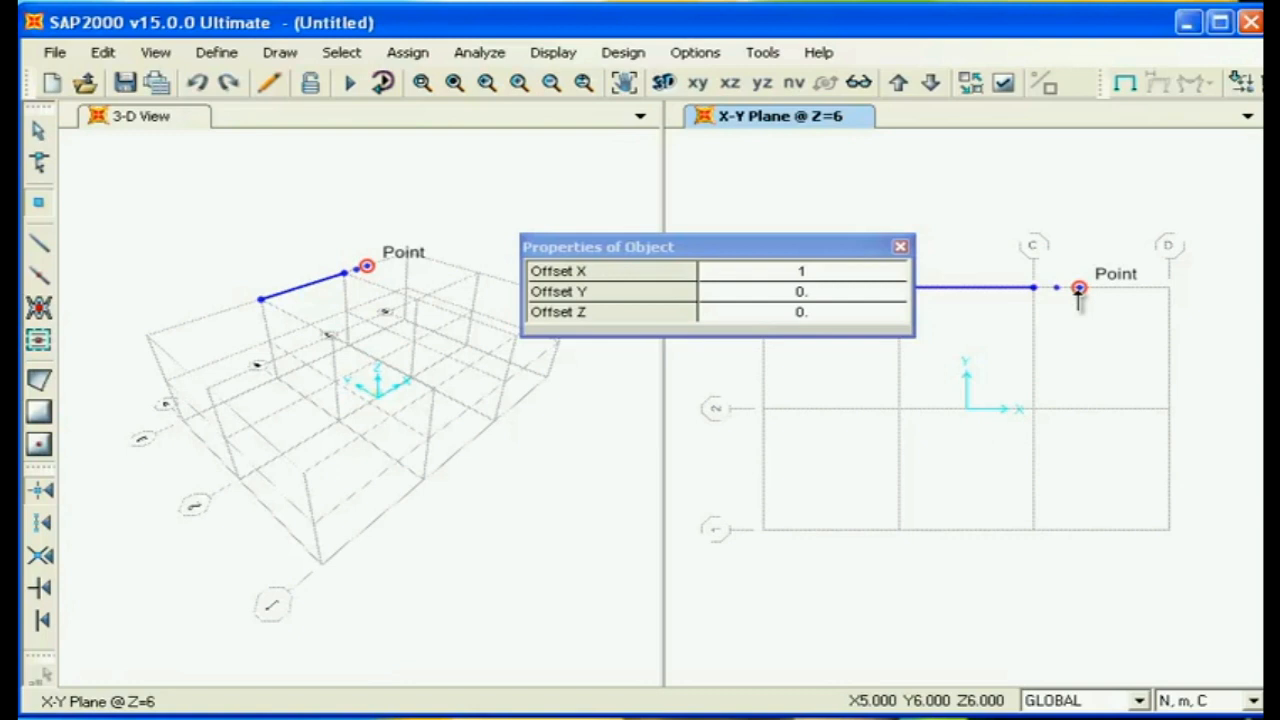
# - Set the special joint's Y offset to -3 m and place another joint relative to the outermost joint on grid line 3
pyautogui.click(829, 275)
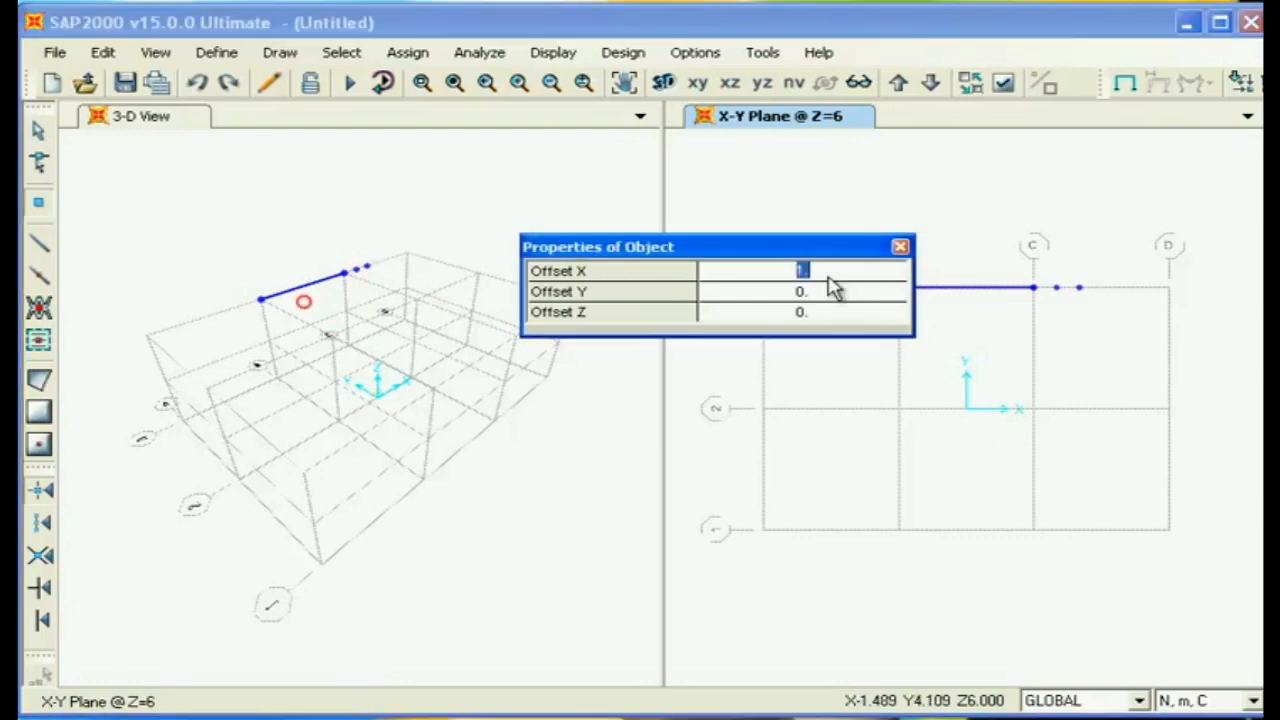
pyautogui.click(814, 297)
pyautogui.click(816, 296)
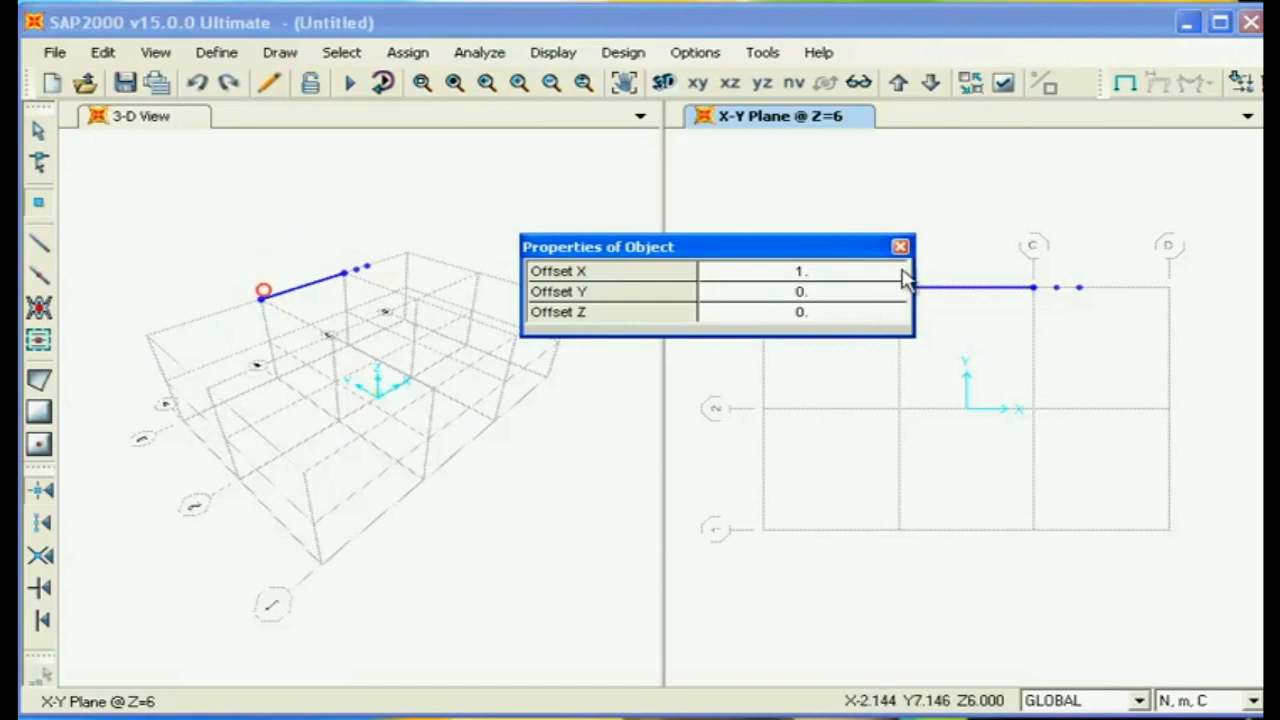
pyautogui.click(826, 295)
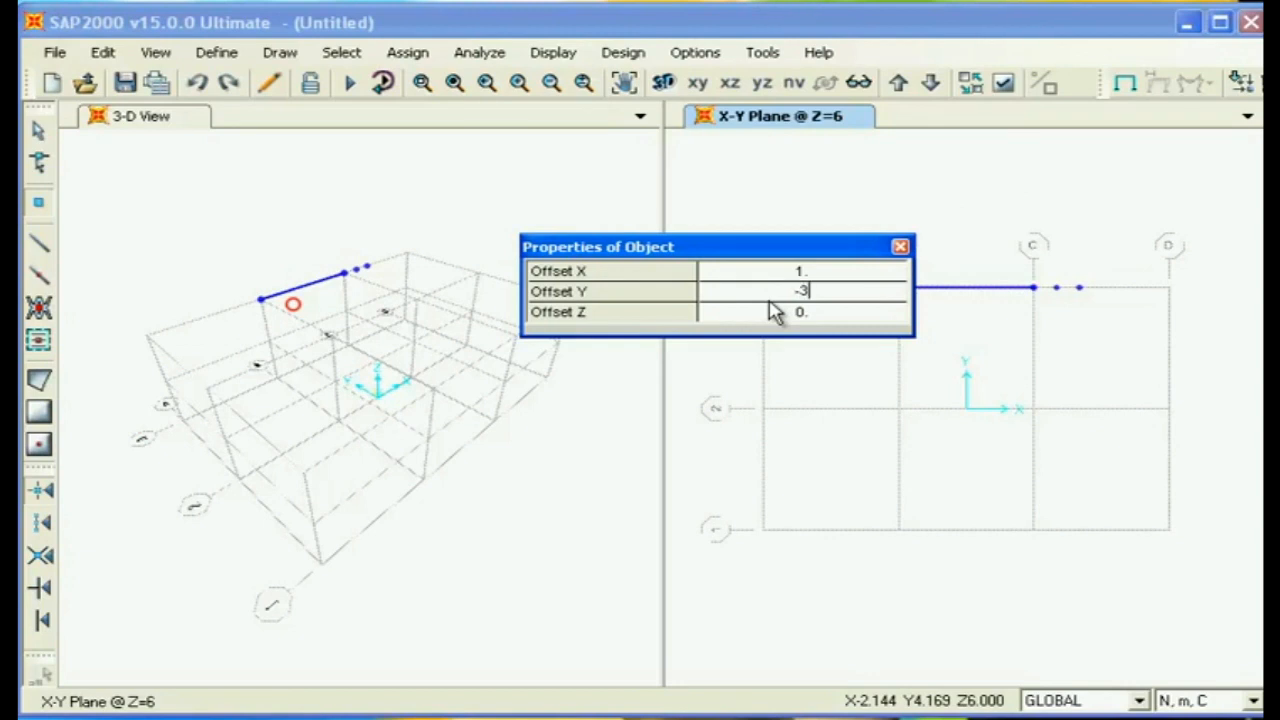
pyautogui.click(1078, 289)
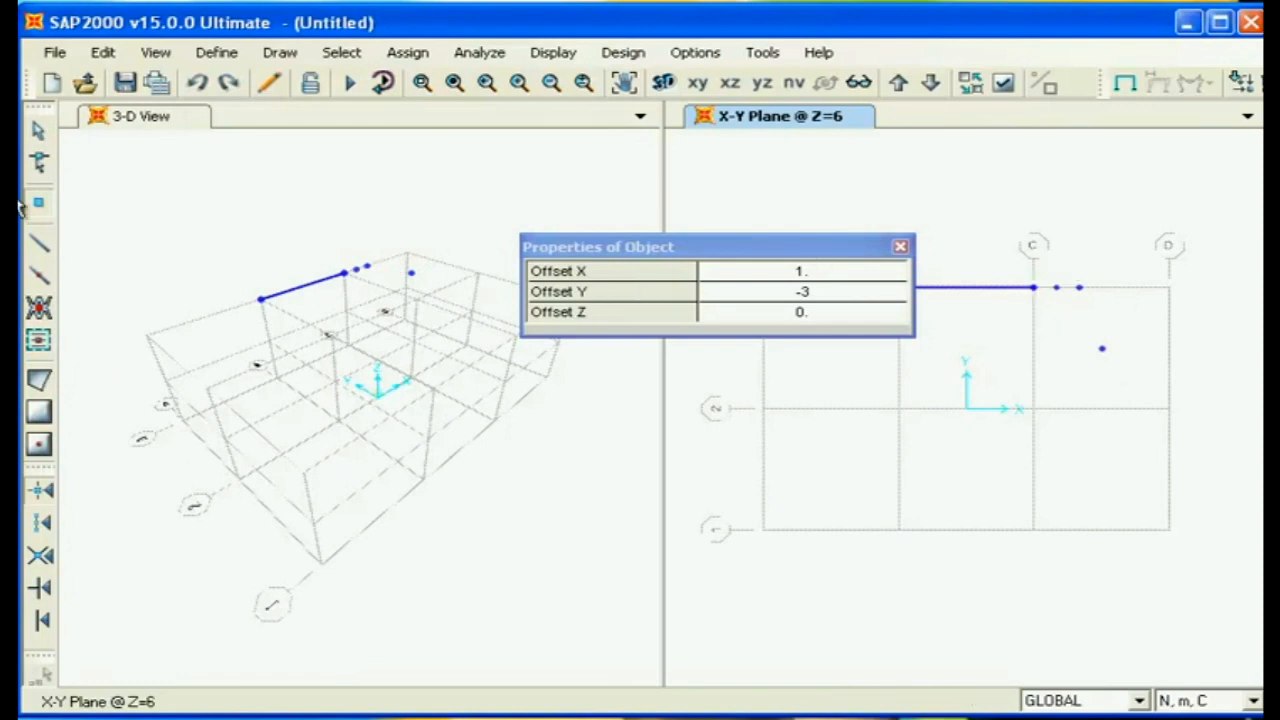
pyautogui.click(900, 247)
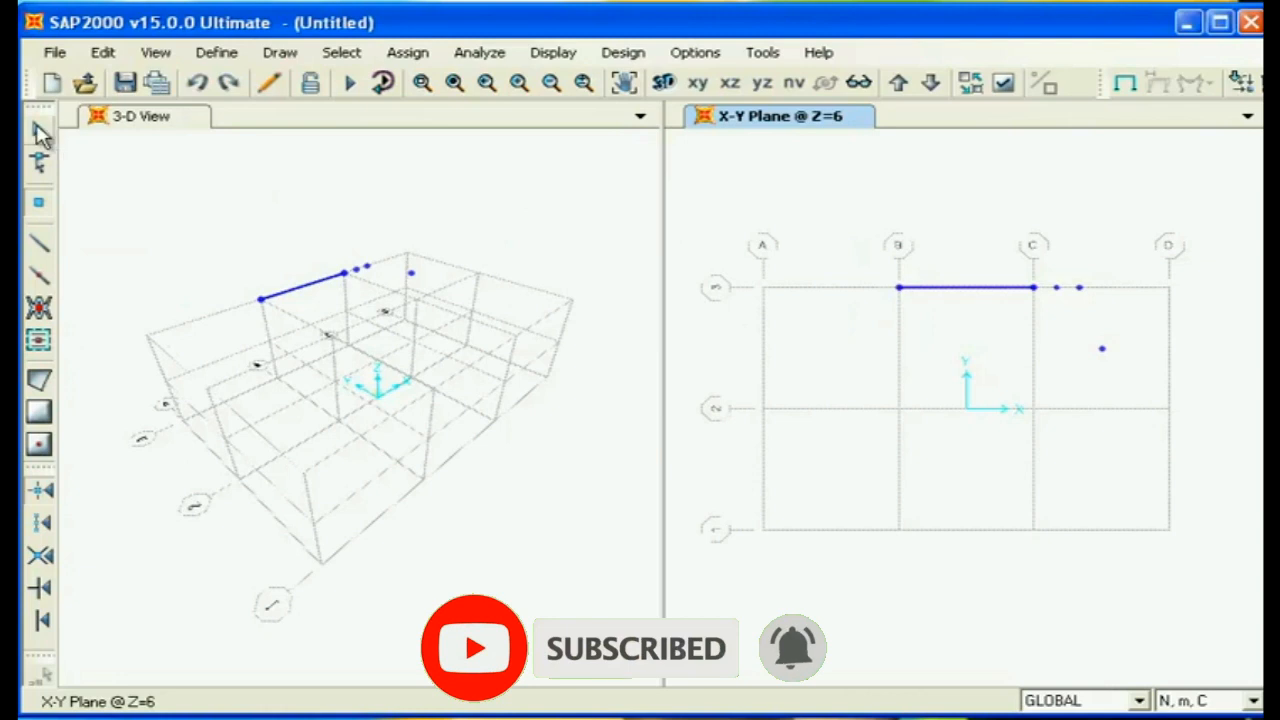
# - Select the frame and all the special joints in the Z=6 plan and delete them
pyautogui.click(38, 132)
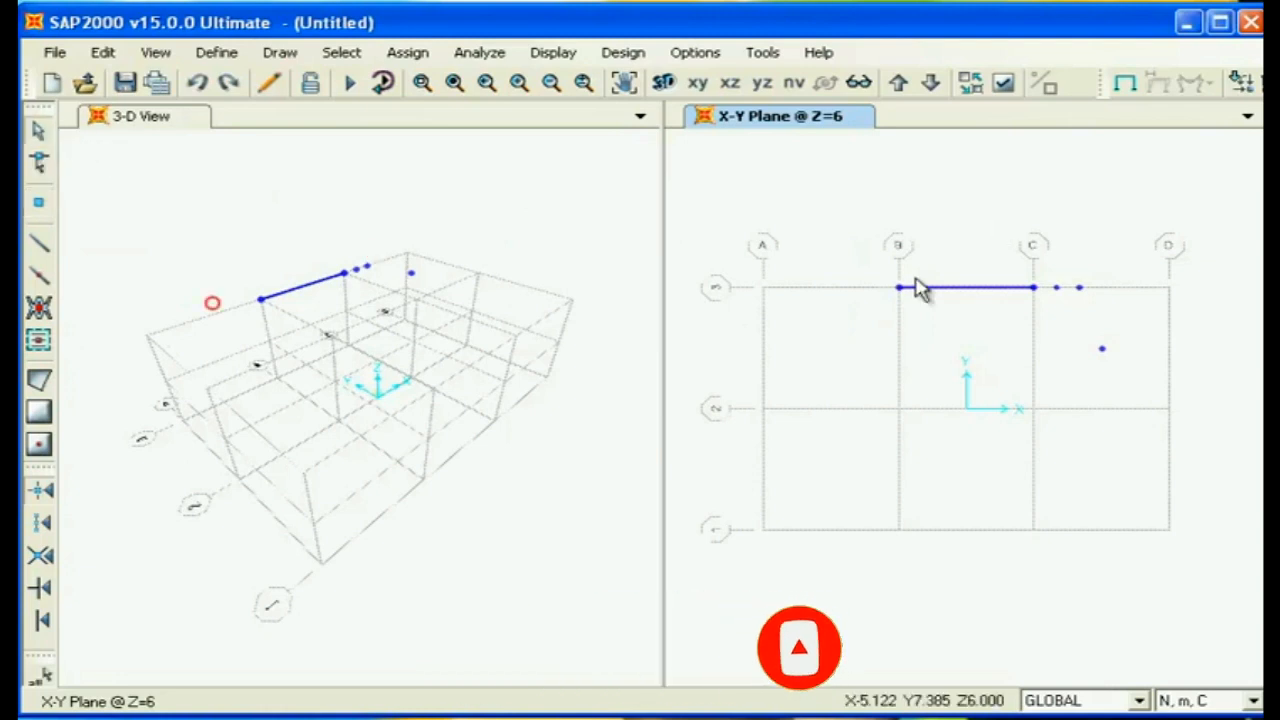
pyautogui.moveTo(1208, 408); pyautogui.dragTo(768, 212)
pyautogui.press('Delete')
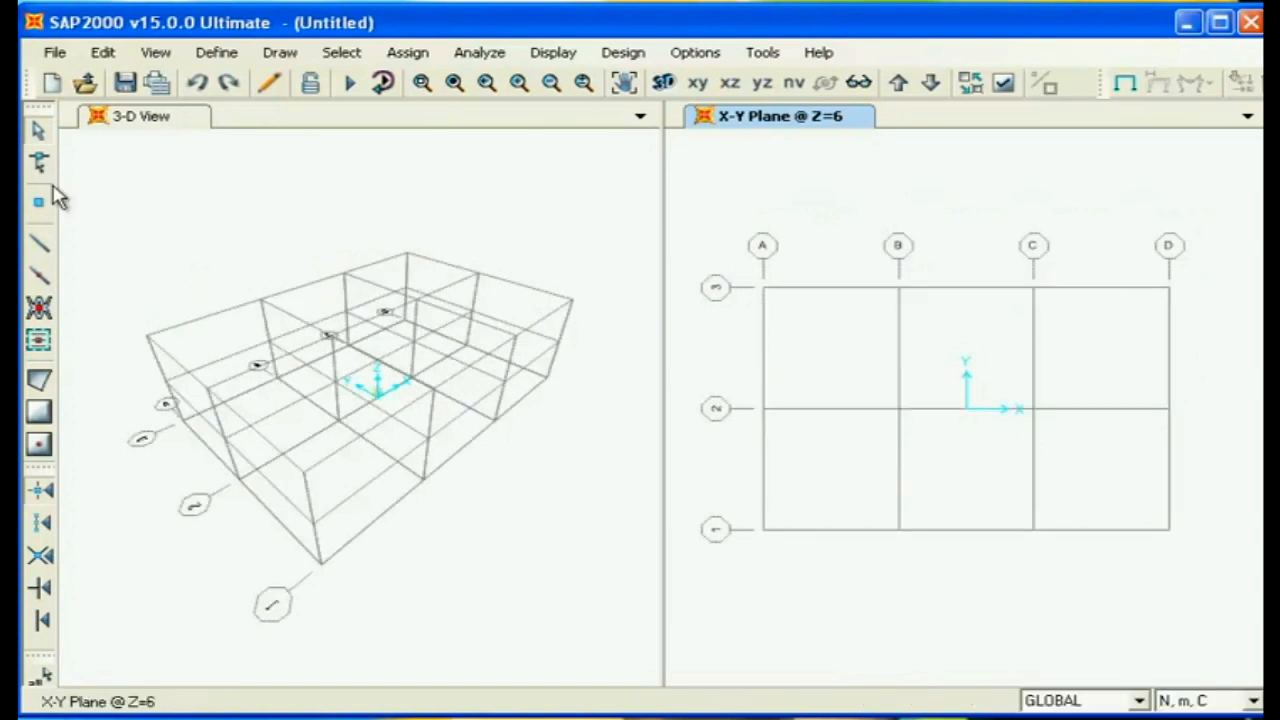
# - Quick-draw straight FSEC1 frames over the entire Z=6 grid, and delete them all again
pyautogui.click(40, 280)
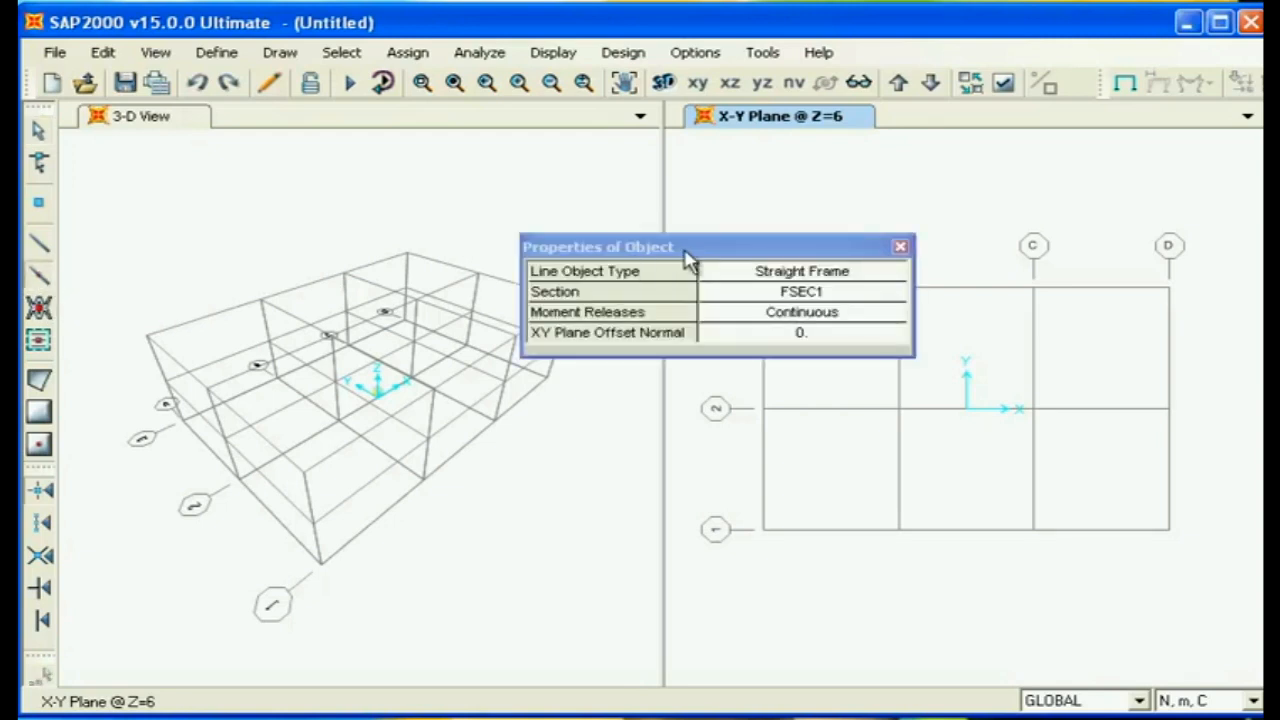
pyautogui.moveTo(690, 254); pyautogui.dragTo(592, 220)
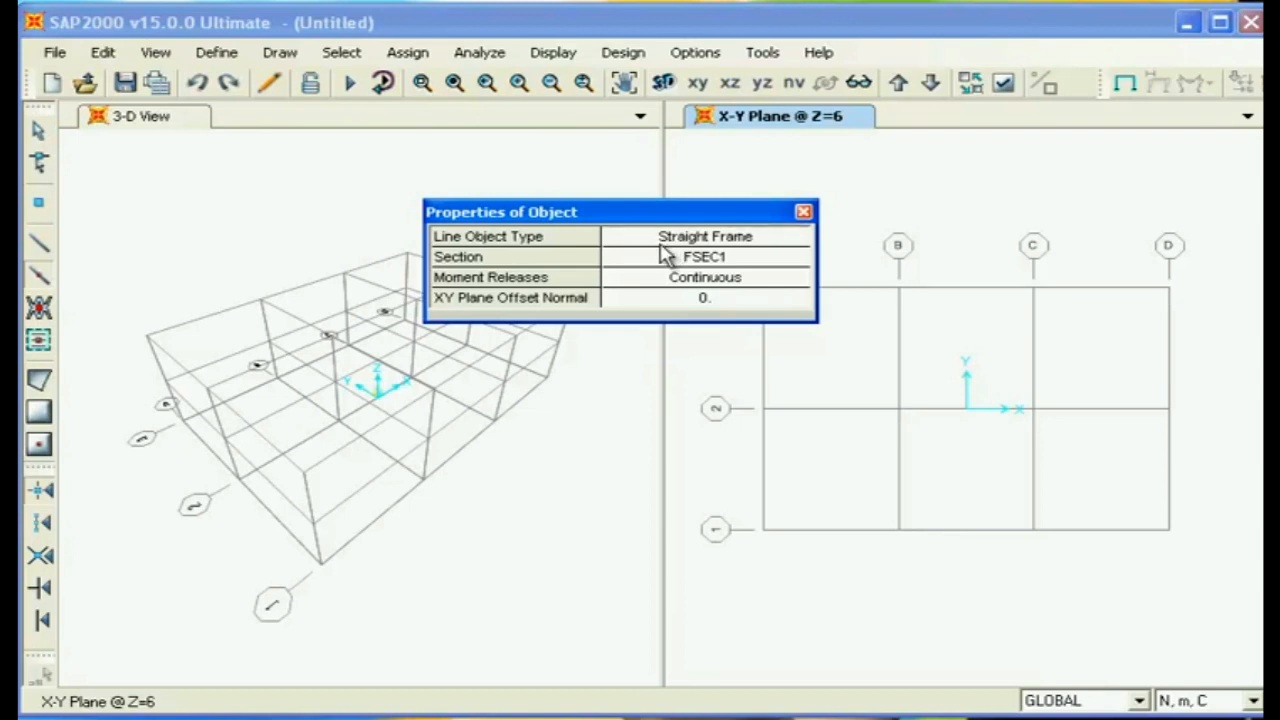
pyautogui.moveTo(699, 214); pyautogui.dragTo(514, 174)
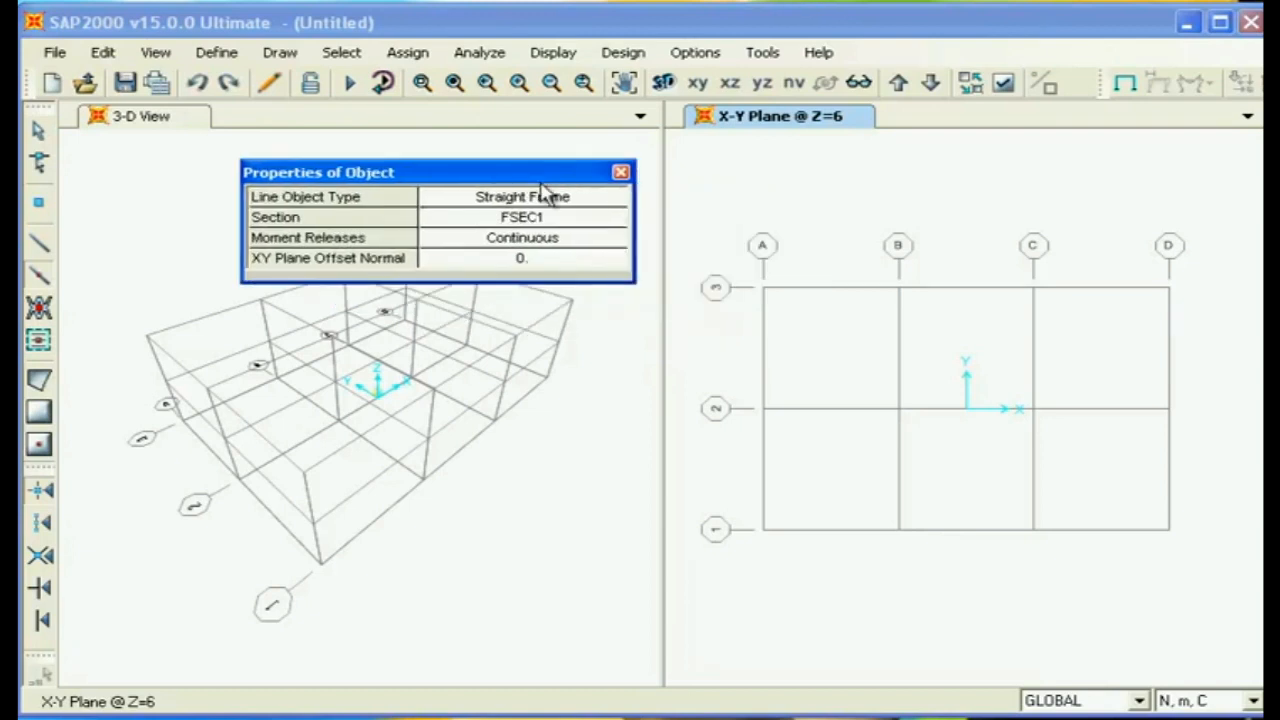
pyautogui.moveTo(714, 245); pyautogui.dragTo(1222, 605)
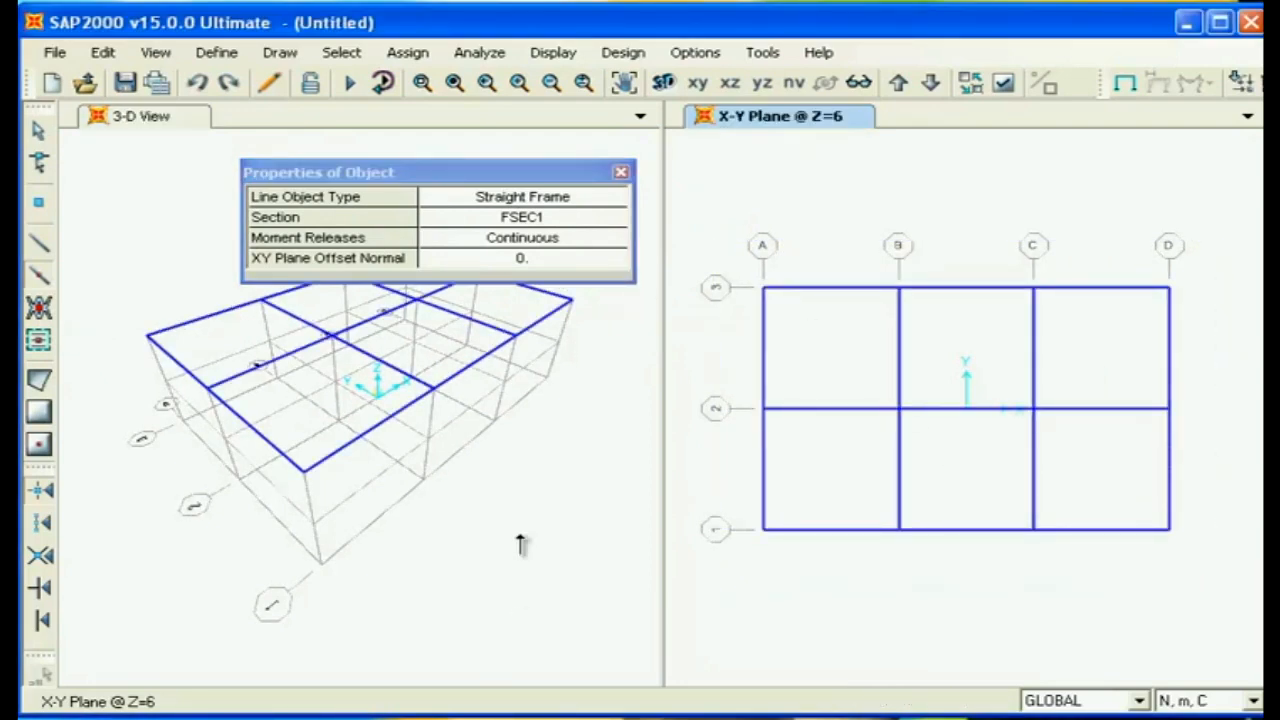
pyautogui.click(621, 172)
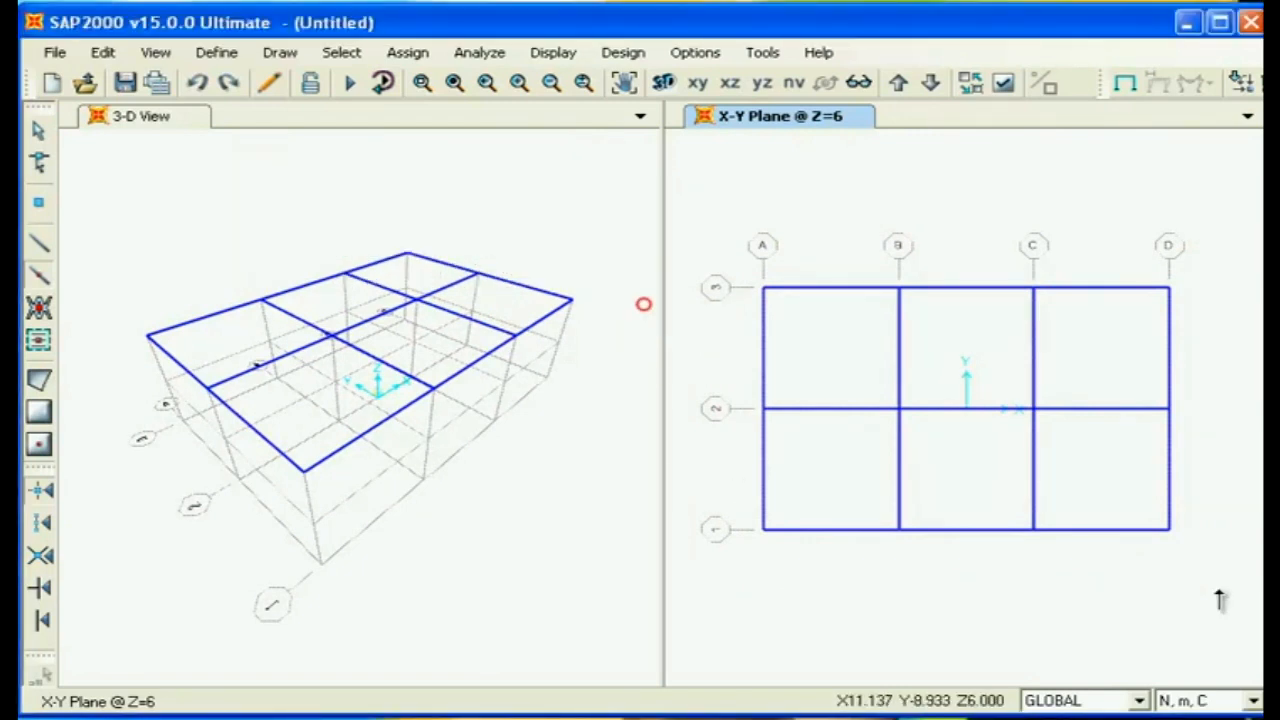
pyautogui.moveTo(1192, 586); pyautogui.dragTo(720, 202)
pyautogui.press('Delete')
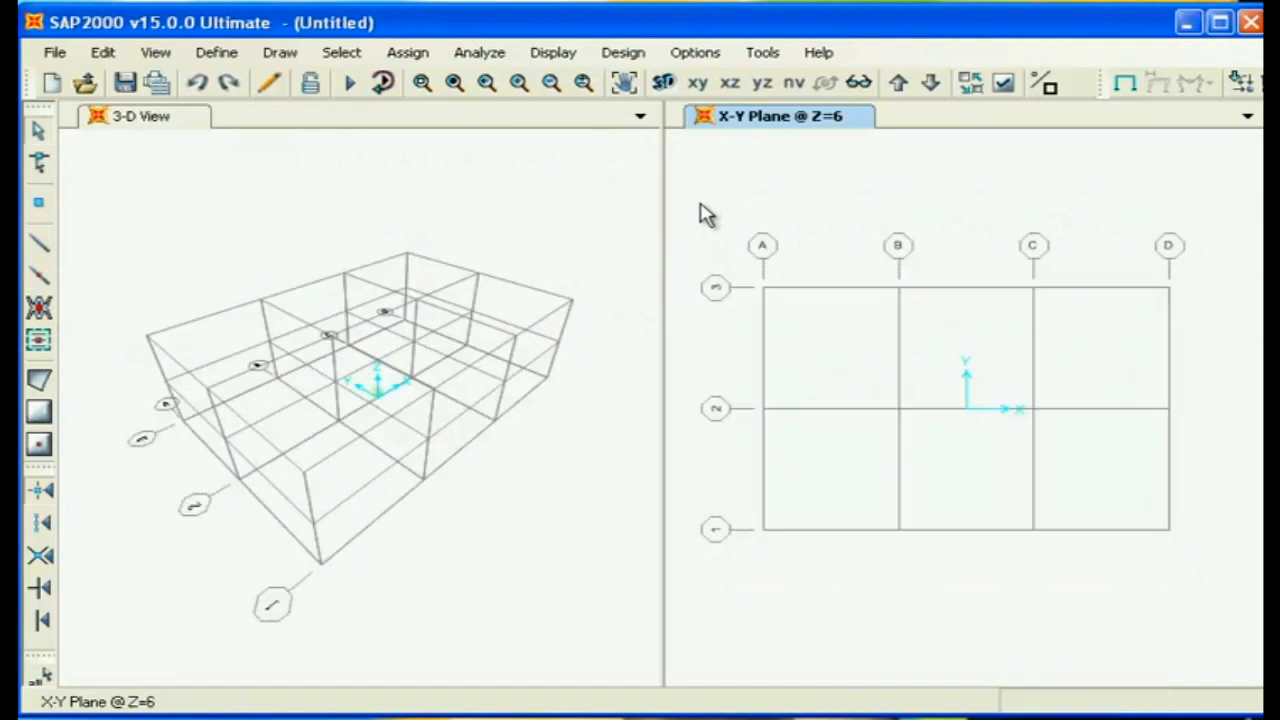
# - Quick-draw straight FSEC1 frames along all grid lines in the Z=6 and Z=3 plans
pyautogui.click(38, 283)
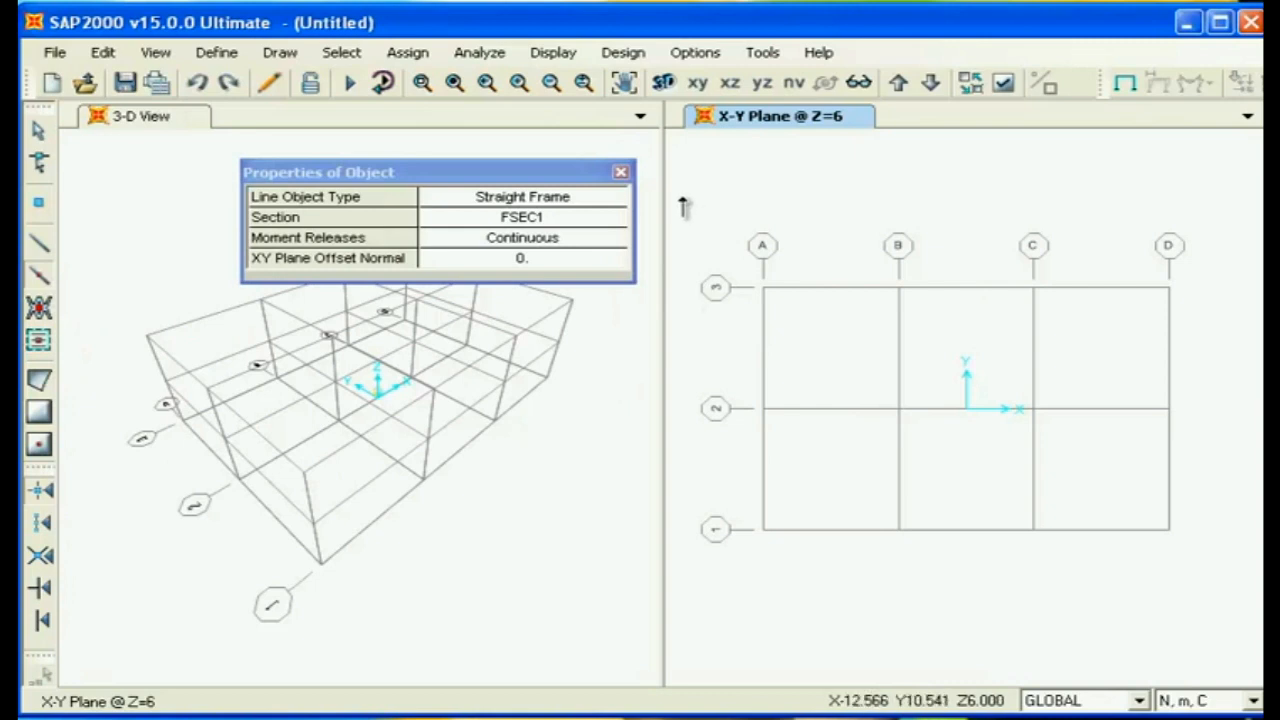
pyautogui.moveTo(684, 196)
pyautogui.mouseDown()
pyautogui.moveTo(884, 392)
pyautogui.moveTo(1210, 645)
pyautogui.mouseUp()
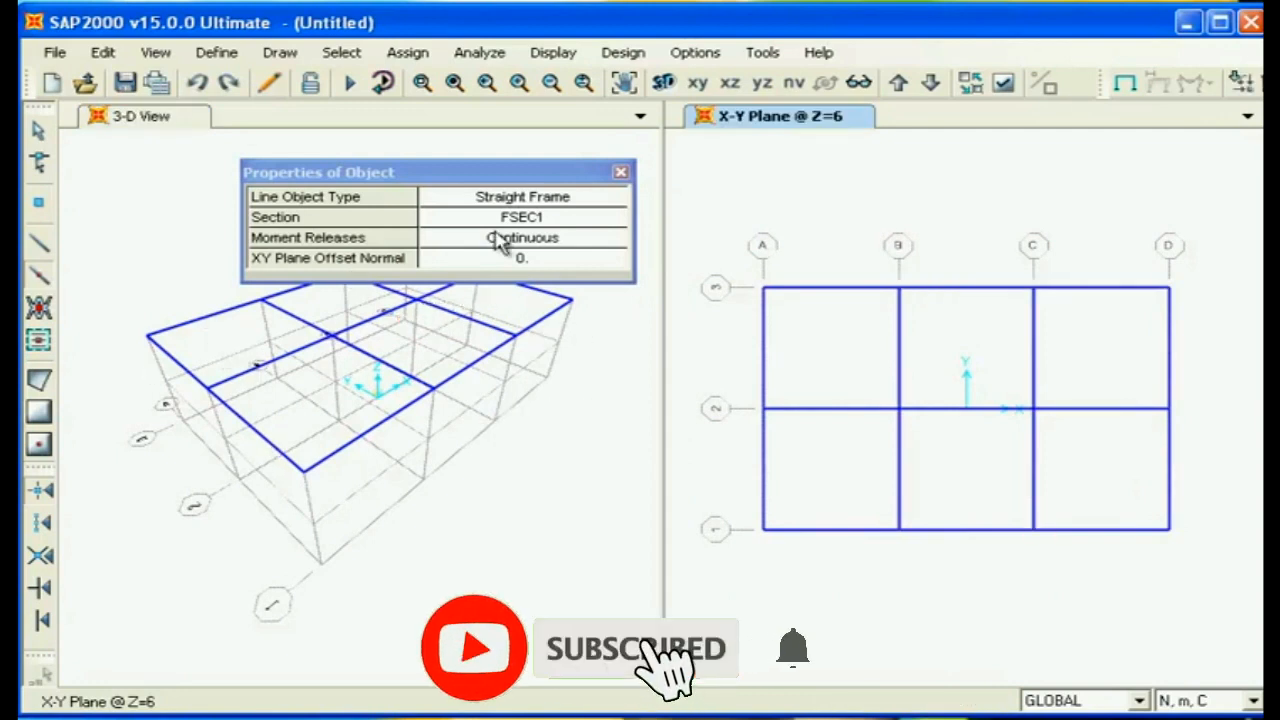
pyautogui.click(929, 86)
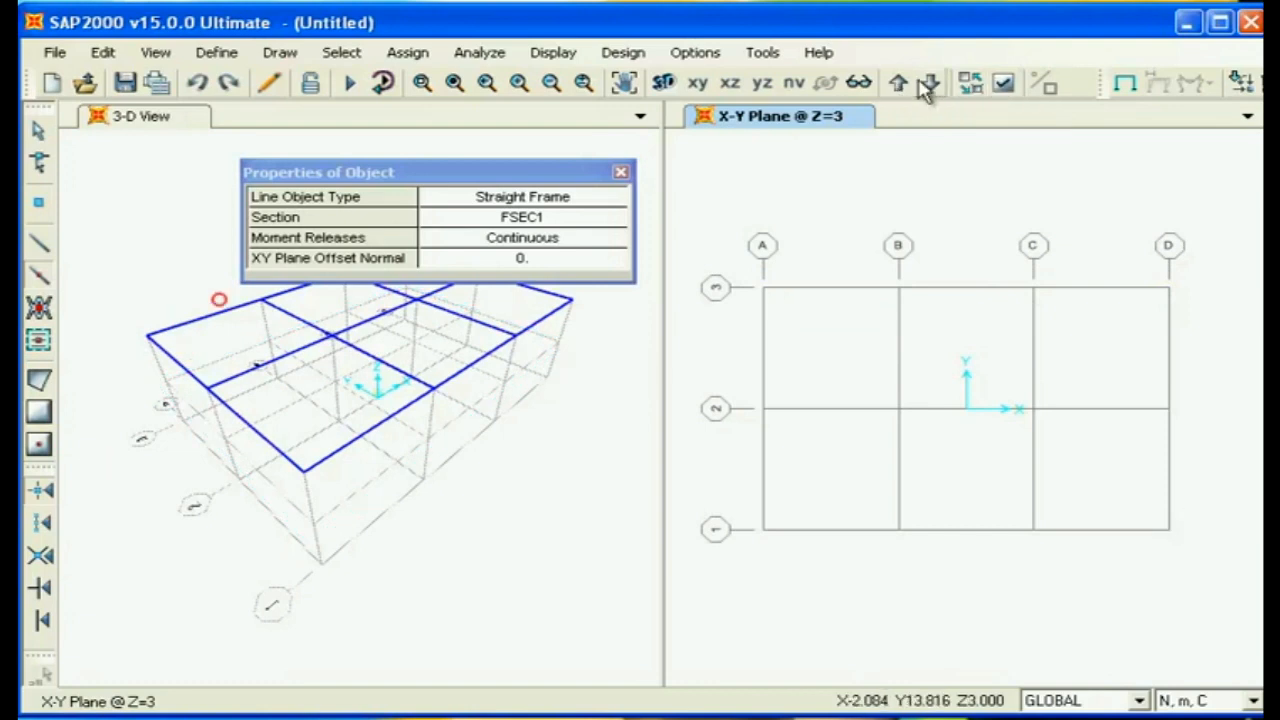
pyautogui.click(929, 86)
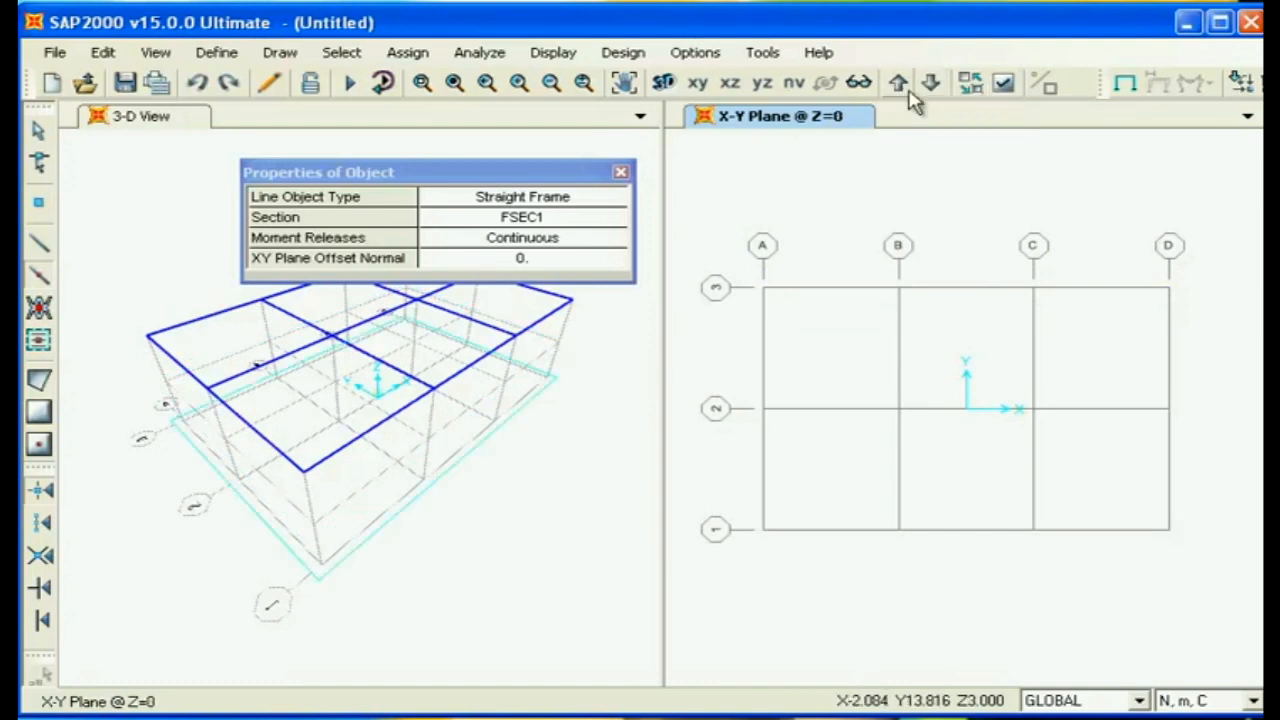
pyautogui.click(899, 86)
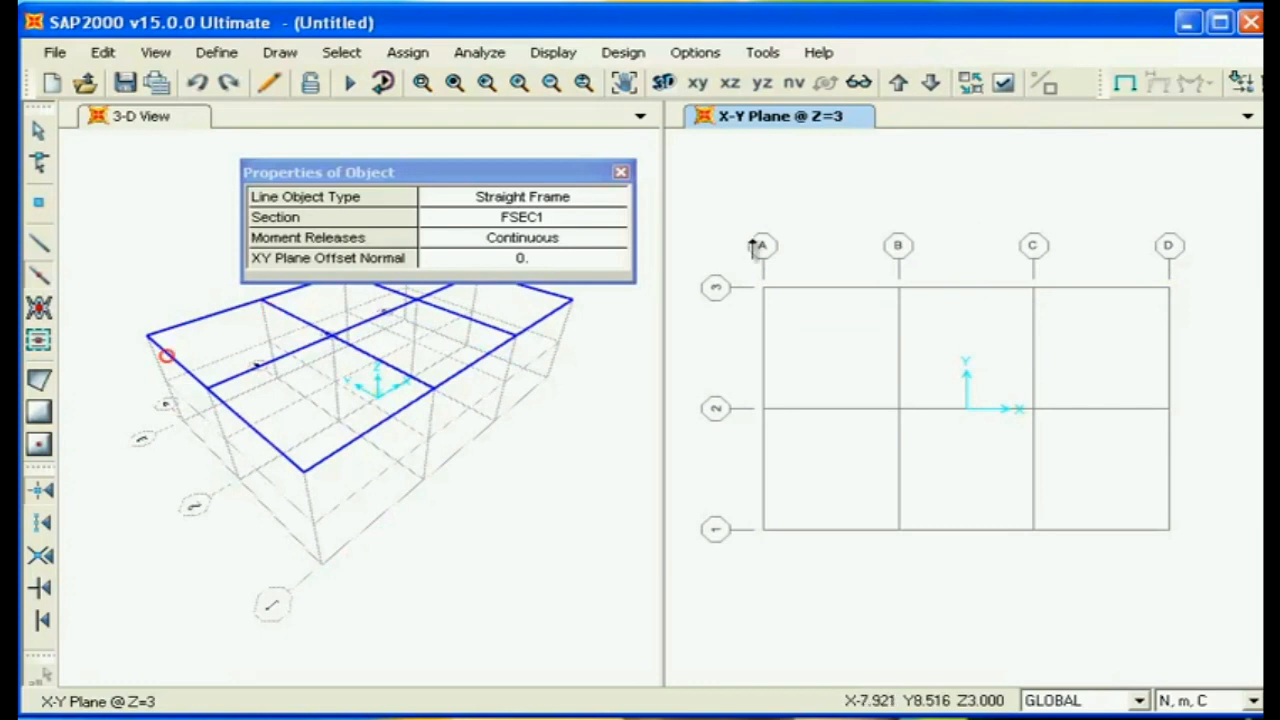
pyautogui.moveTo(700, 242)
pyautogui.mouseDown()
pyautogui.moveTo(1065, 563)
pyautogui.moveTo(1183, 594)
pyautogui.mouseUp()
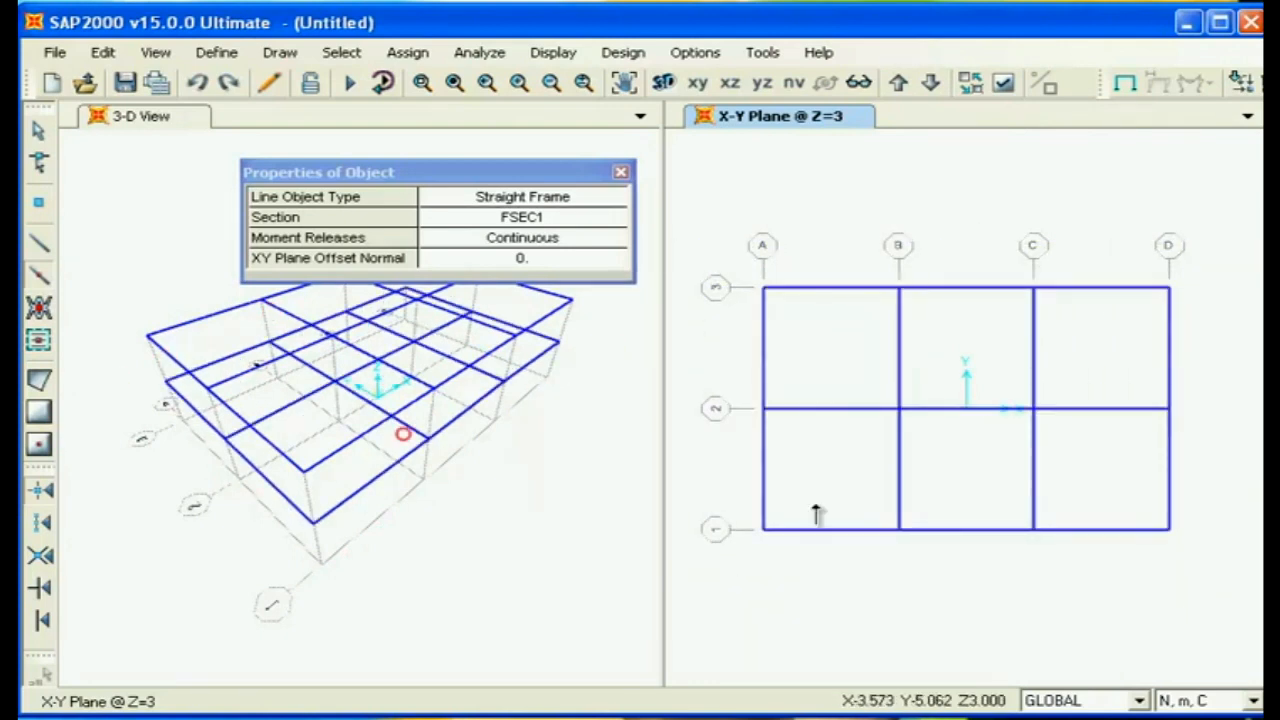
# - Quick-draw straight FSEC1 frames over the whole 3D grid to add the columns and base-level members
pyautogui.moveTo(330, 185); pyautogui.dragTo(808, 175)
pyautogui.moveTo(108, 142); pyautogui.dragTo(600, 612)
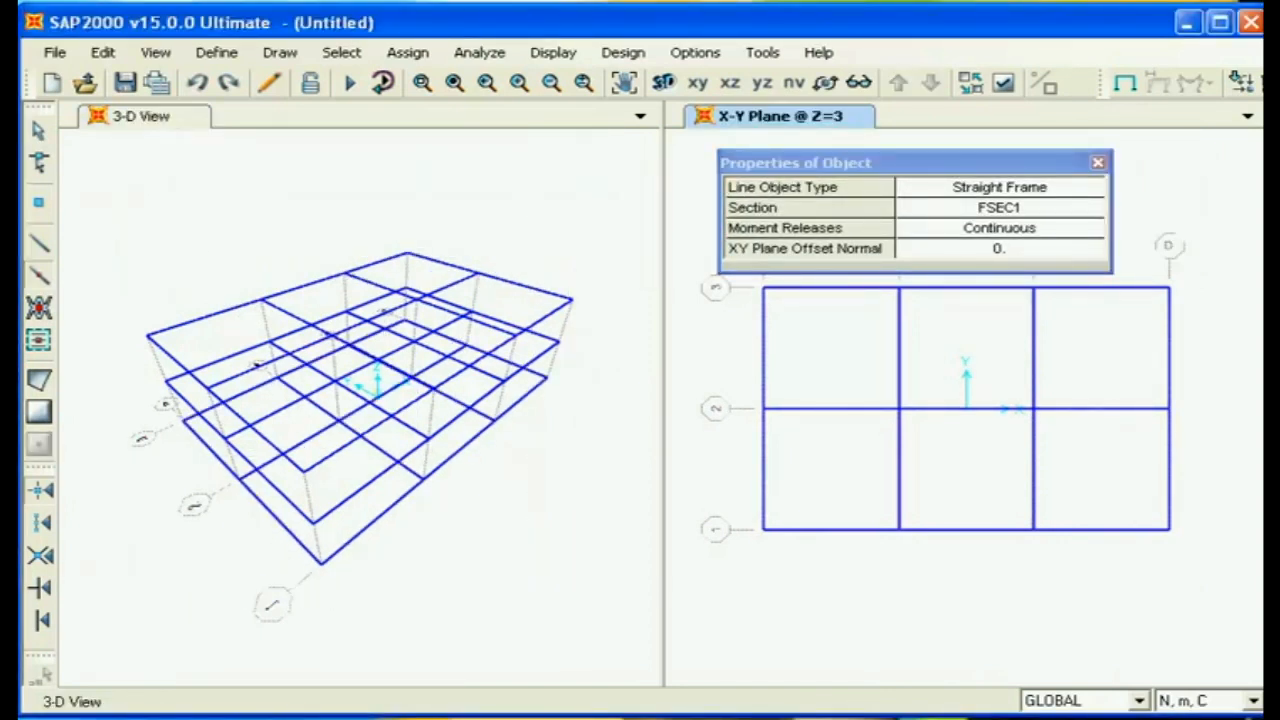
pyautogui.click(505, 246)
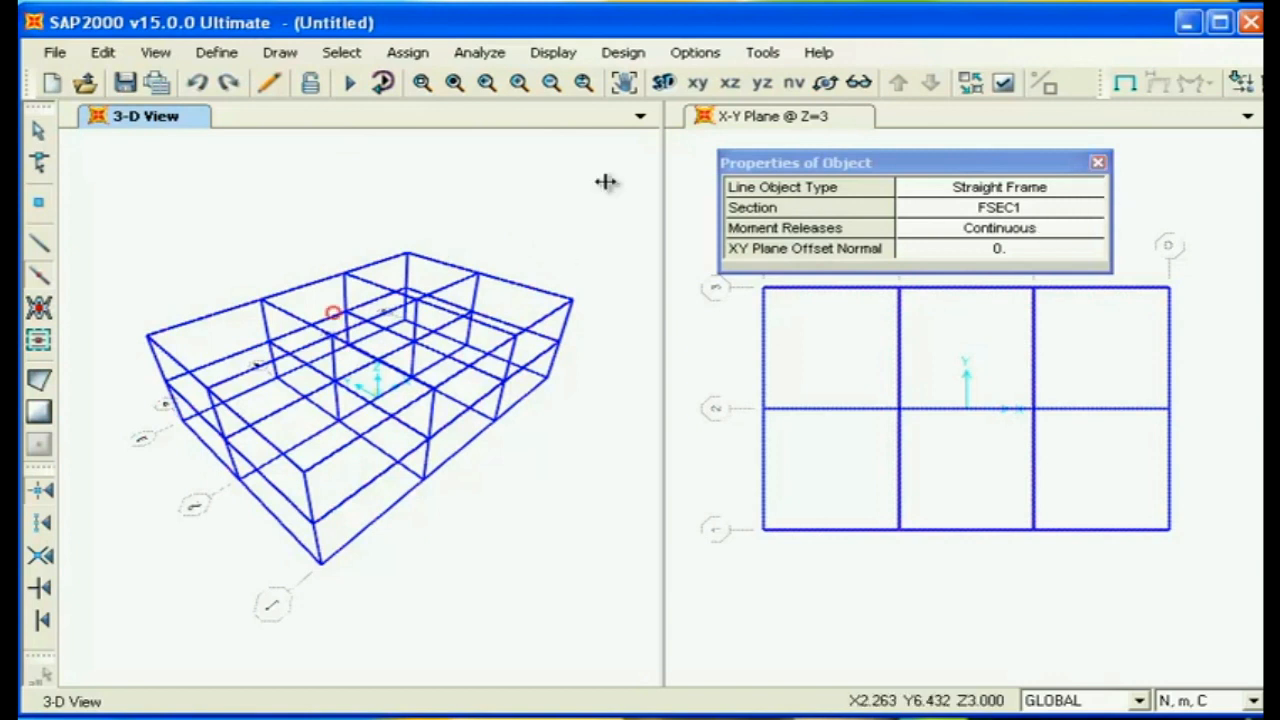
pyautogui.click(40, 276)
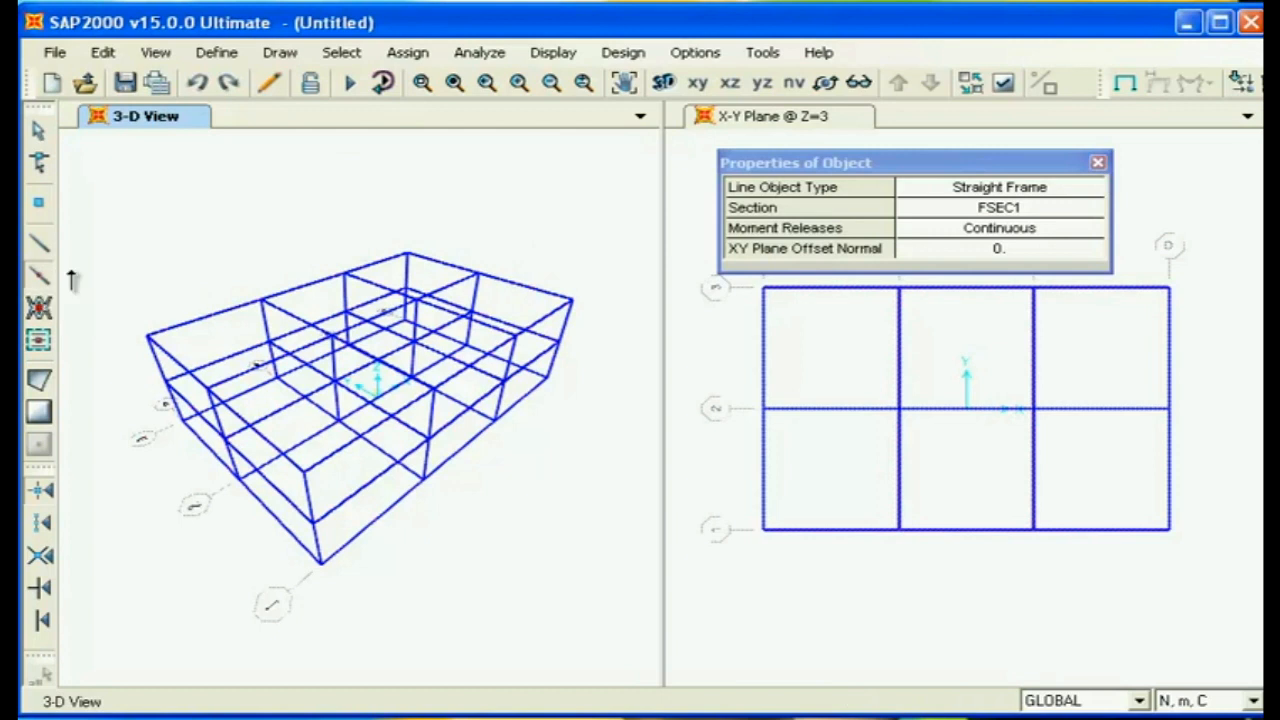
pyautogui.click(1098, 163)
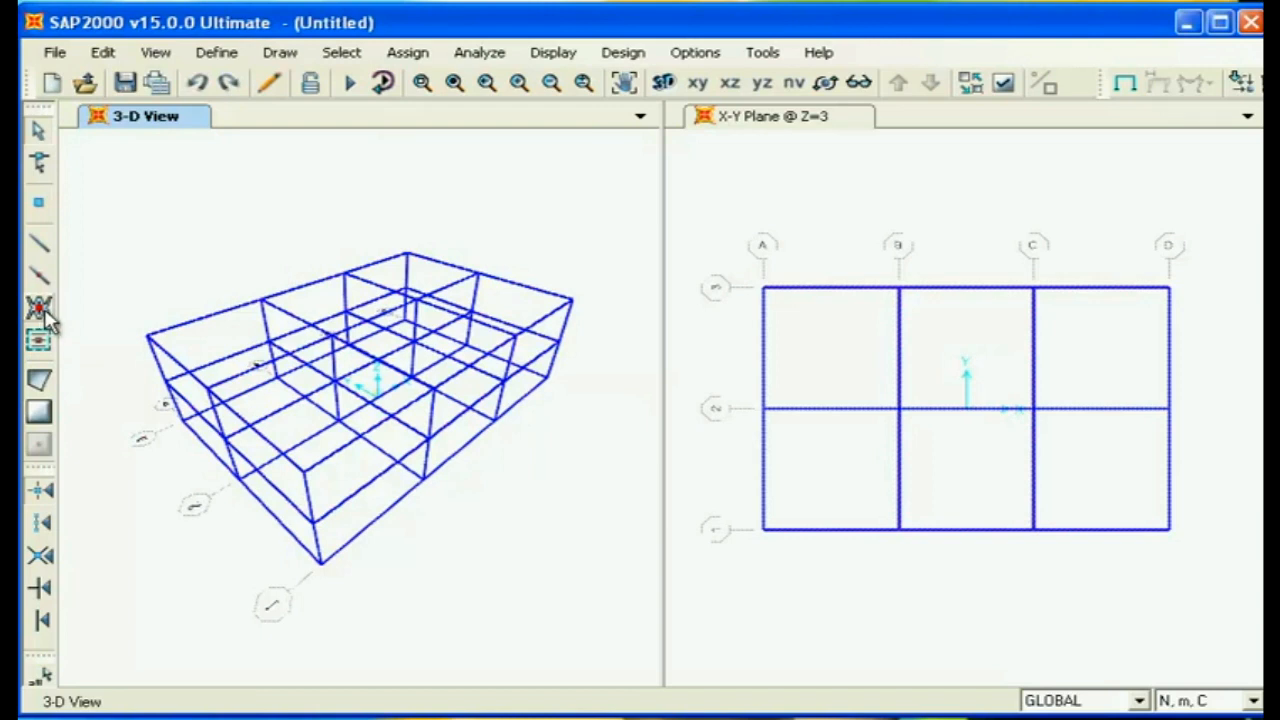
# - Step the X-Y plan view through the Z=3, Z=6 and Z=0 levels and finish on the Z=6 plan
pyautogui.click(40, 310)
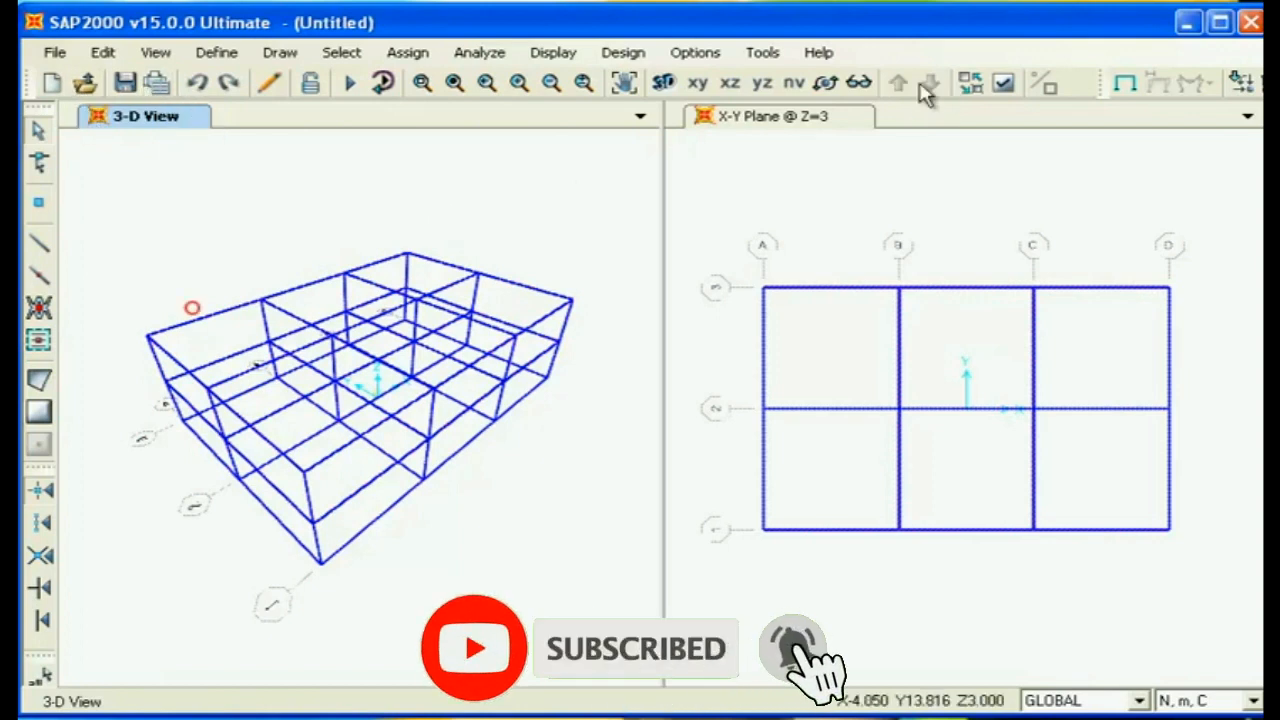
pyautogui.click(778, 118)
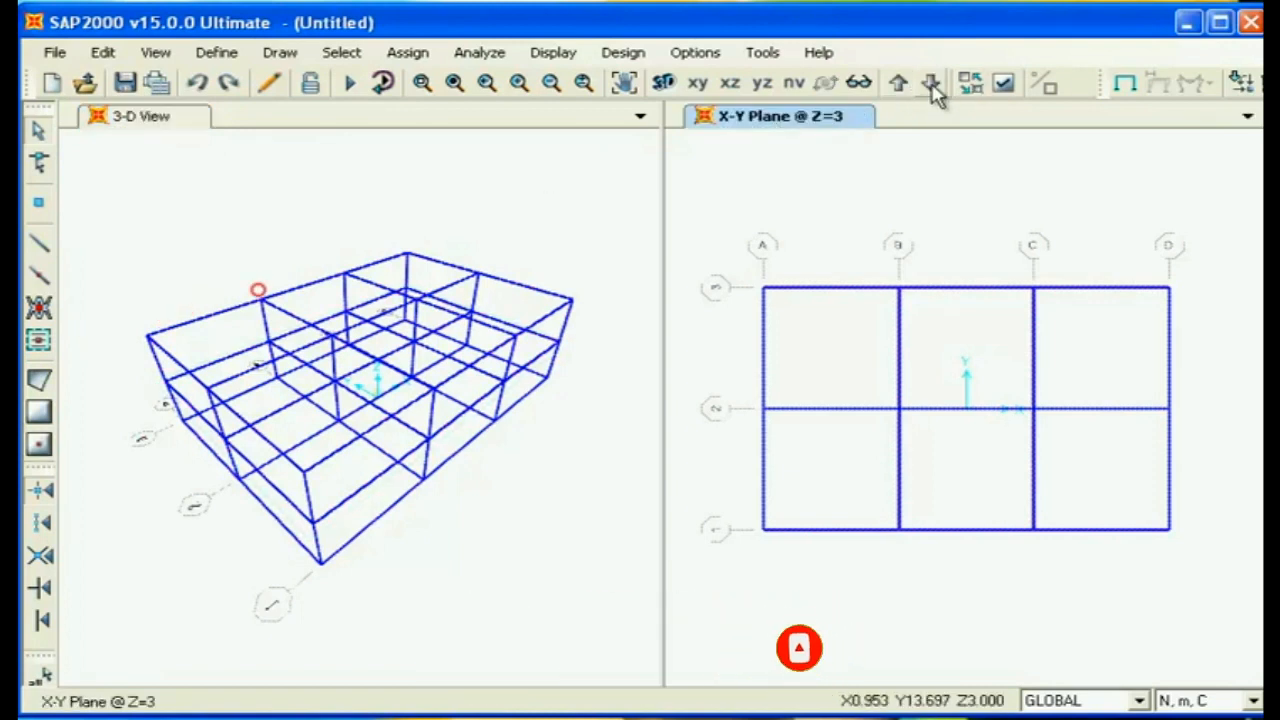
pyautogui.click(931, 85)
pyautogui.click(899, 85)
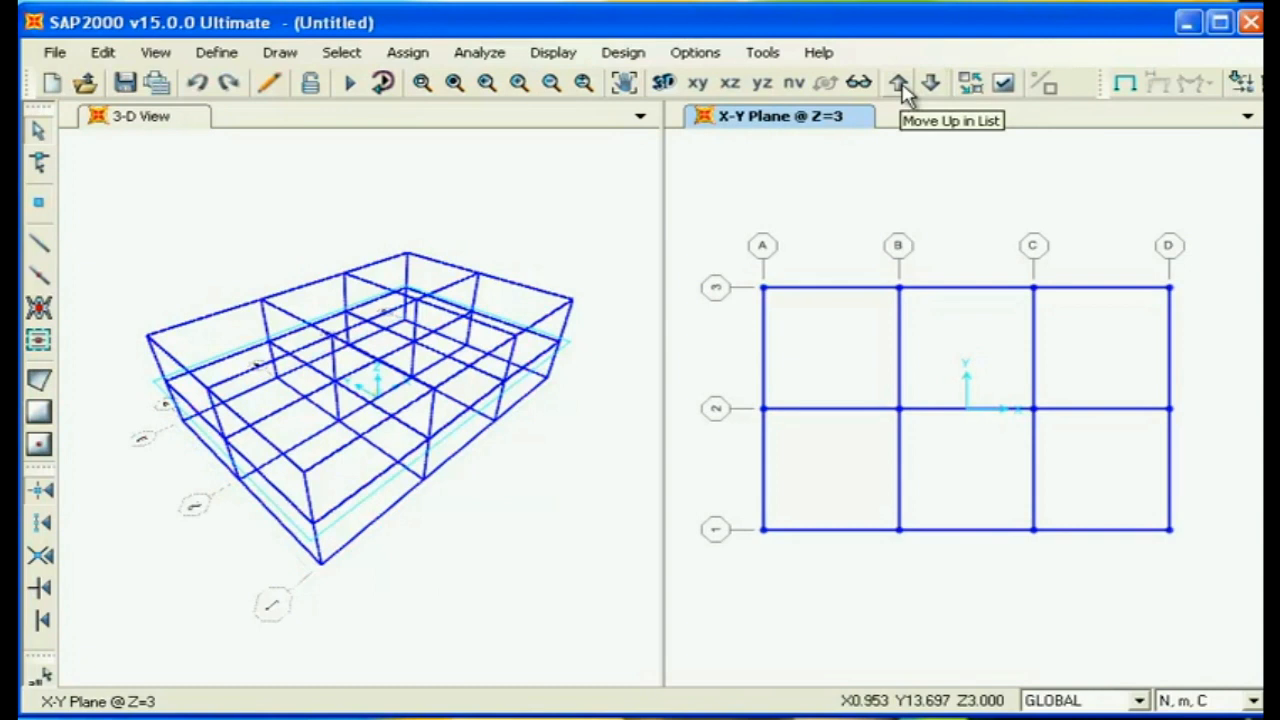
pyautogui.click(899, 85)
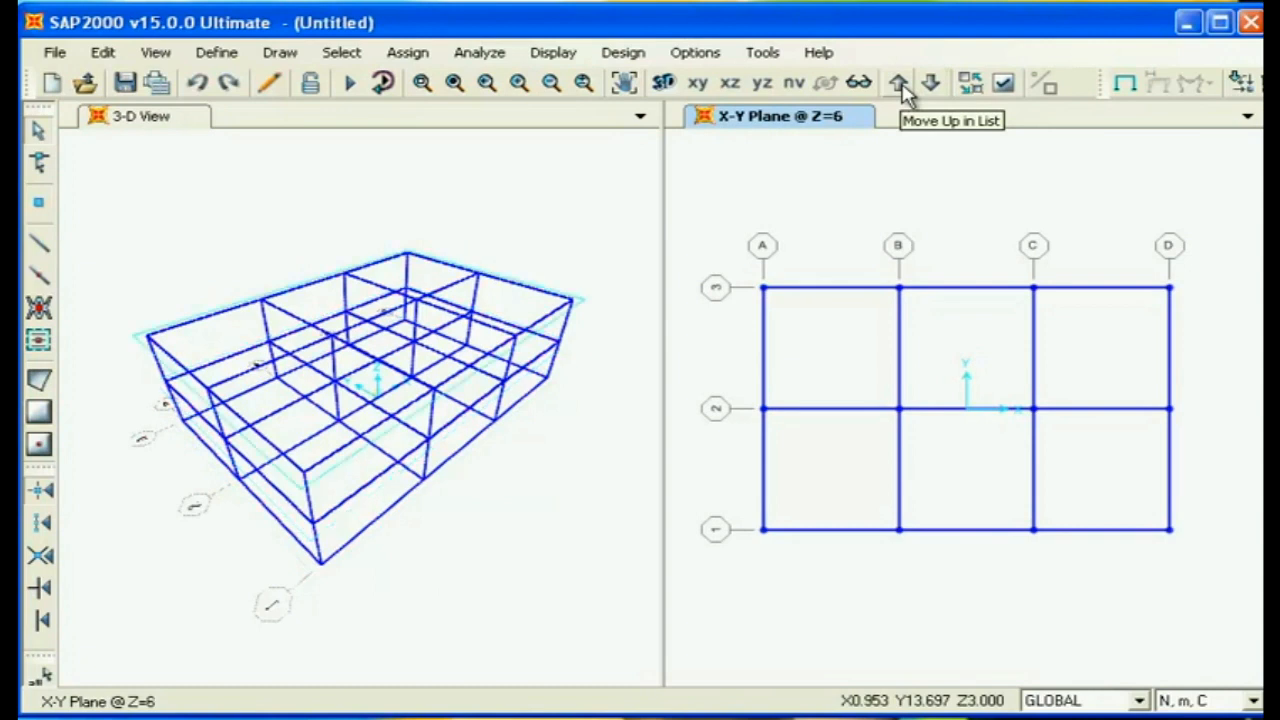
pyautogui.click(898, 86)
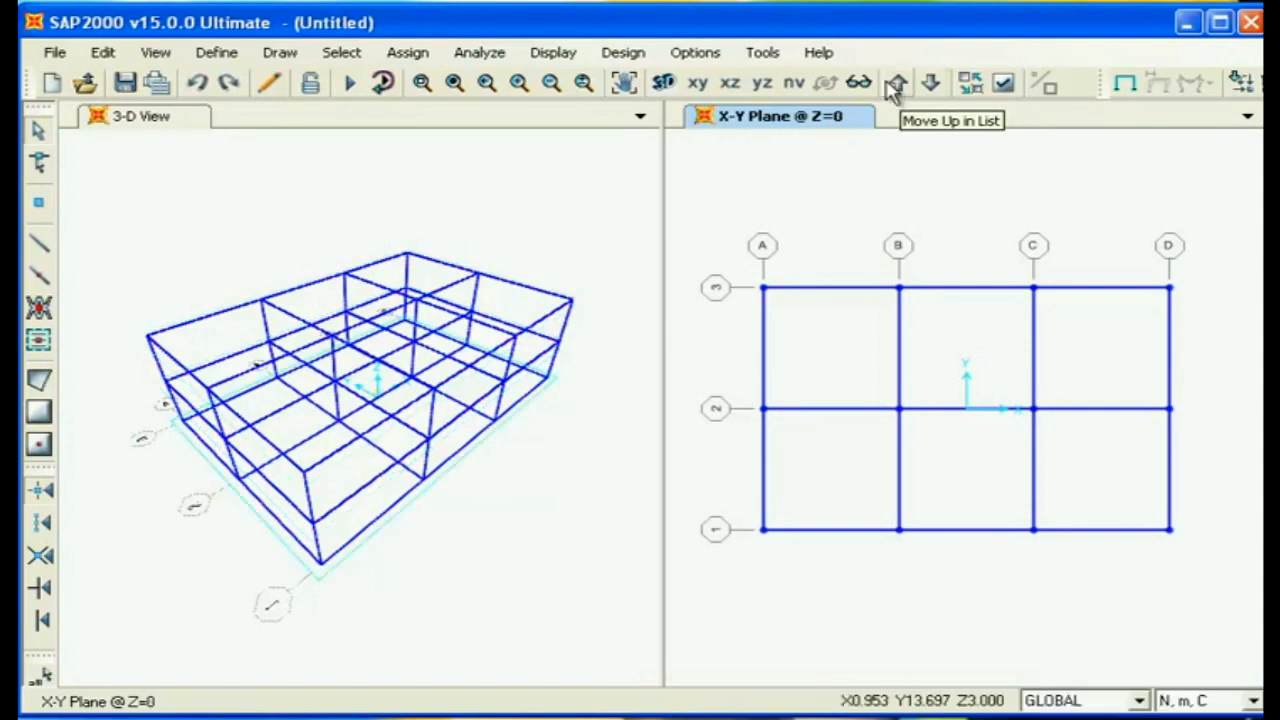
pyautogui.click(899, 85)
pyautogui.click(899, 85)
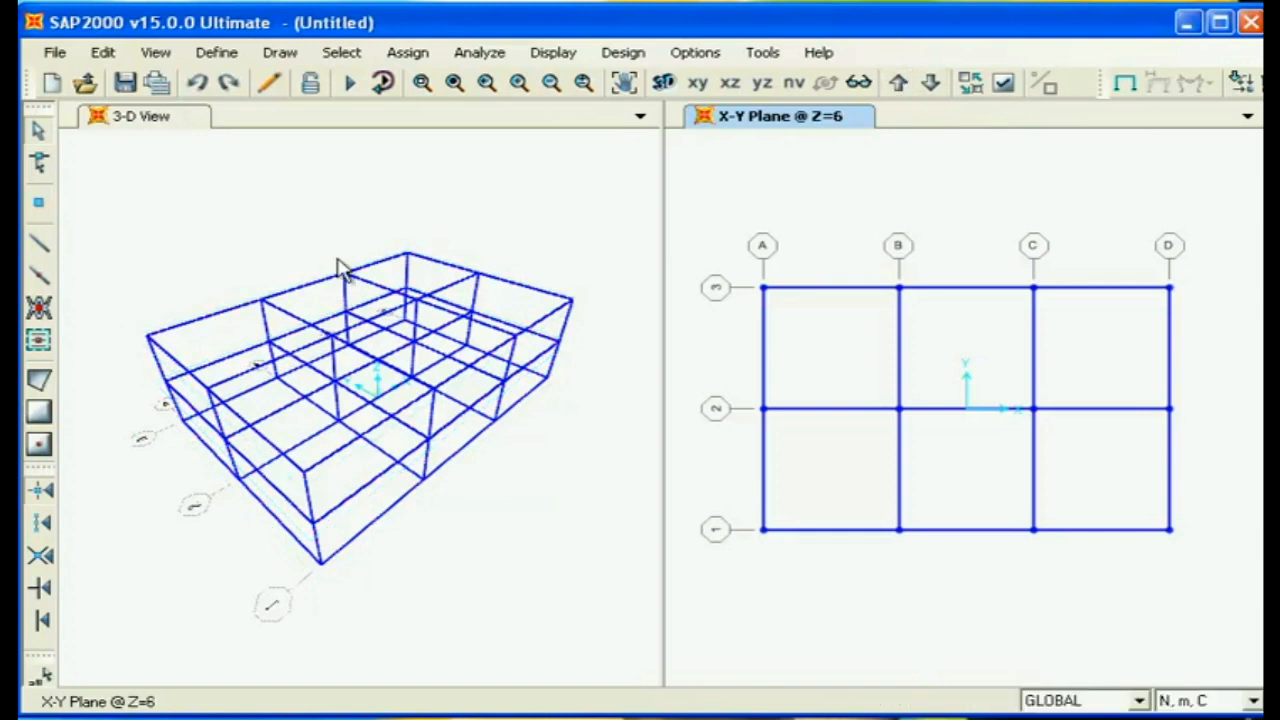
# - Quick-draw pinned FSEC1 braces in the Z=6 plan: an X brace in bay A-B/2-3 and a V brace in bay B-C/2-3
pyautogui.click(45, 312)
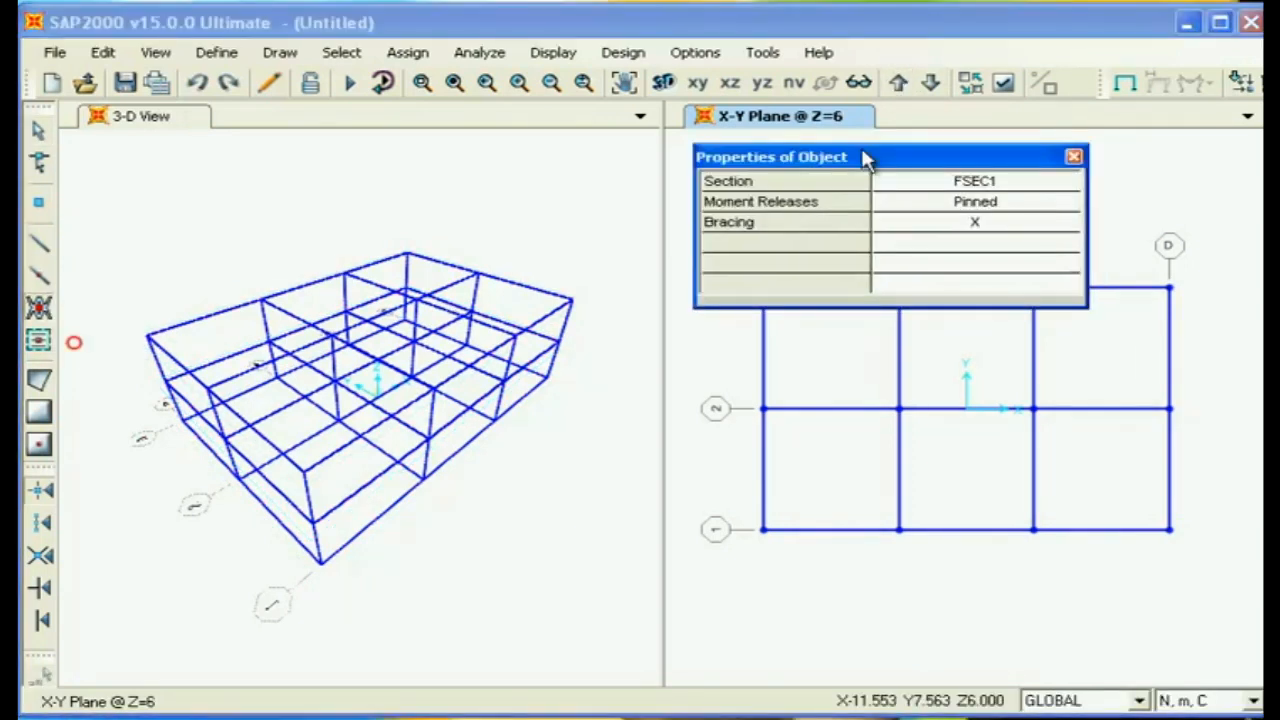
pyautogui.moveTo(866, 158); pyautogui.dragTo(718, 112)
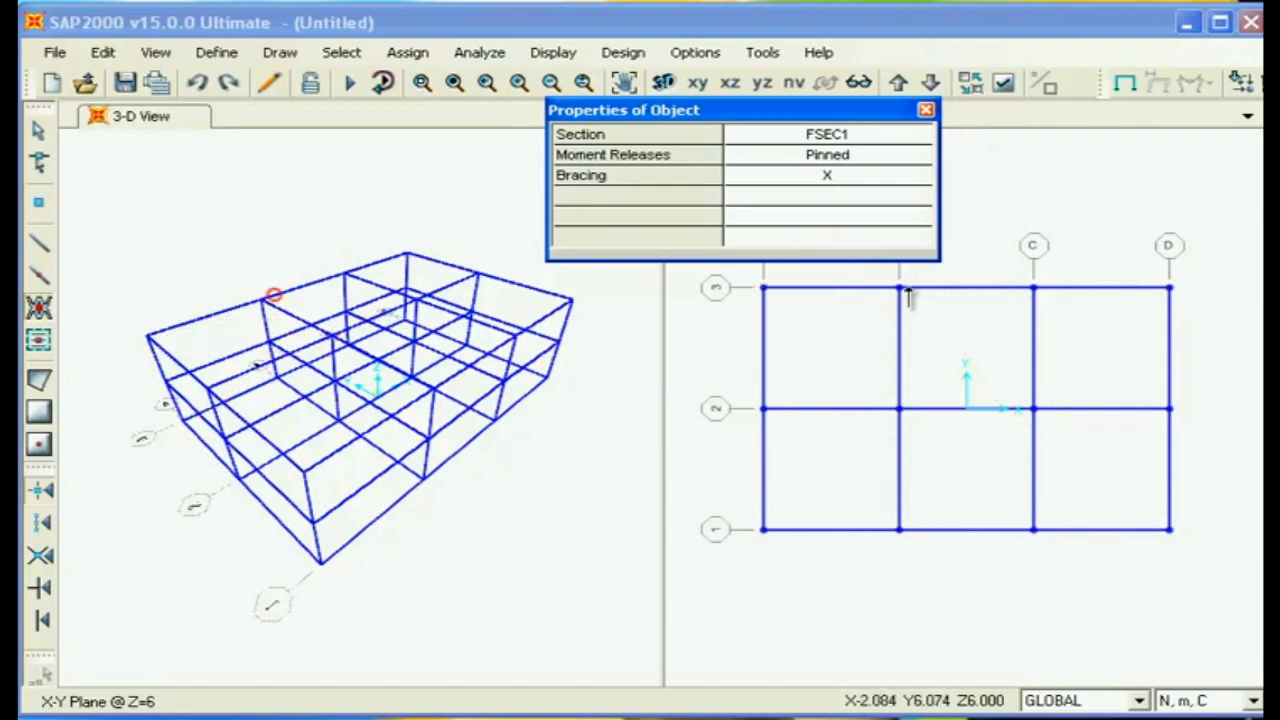
pyautogui.click(822, 378)
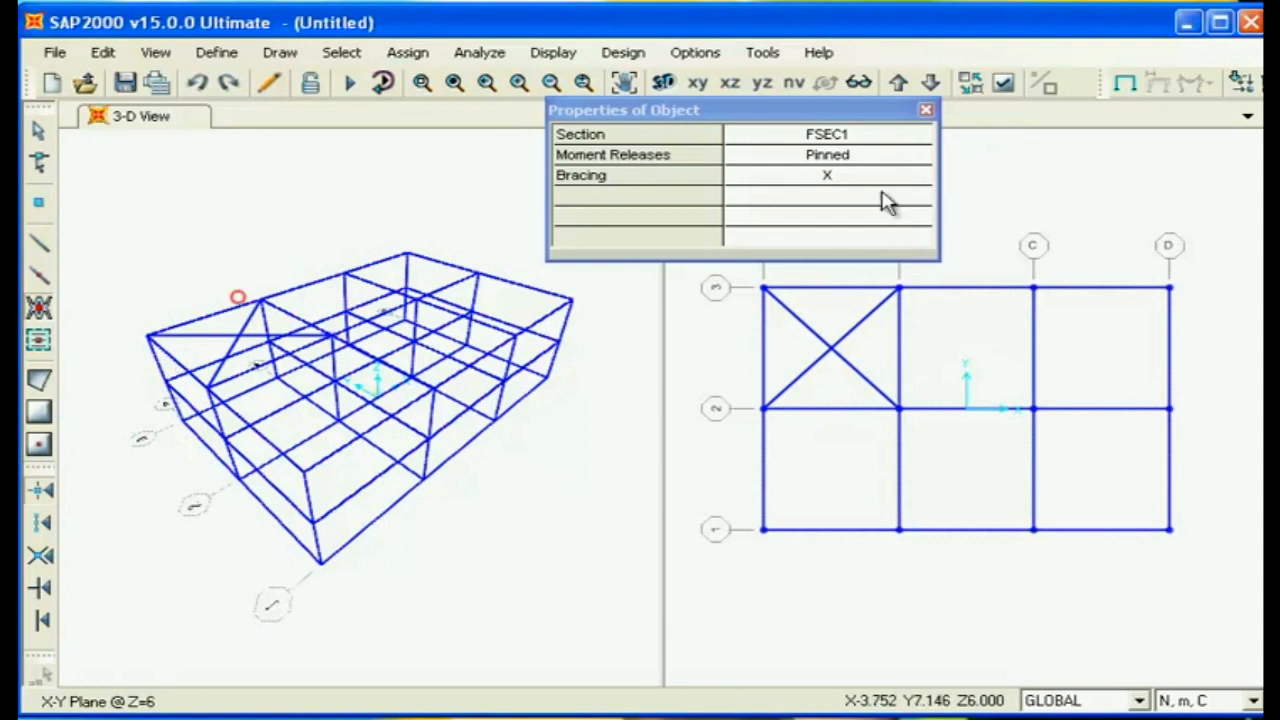
pyautogui.click(926, 182)
pyautogui.click(916, 179)
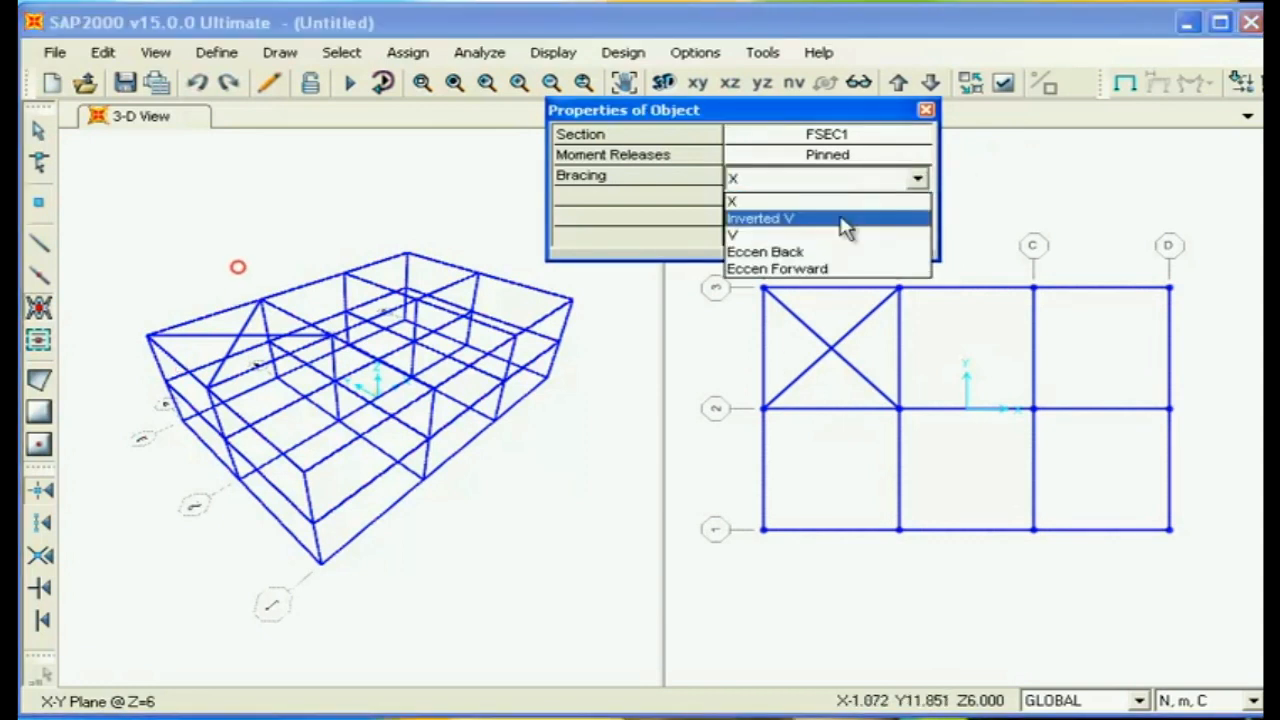
pyautogui.click(768, 237)
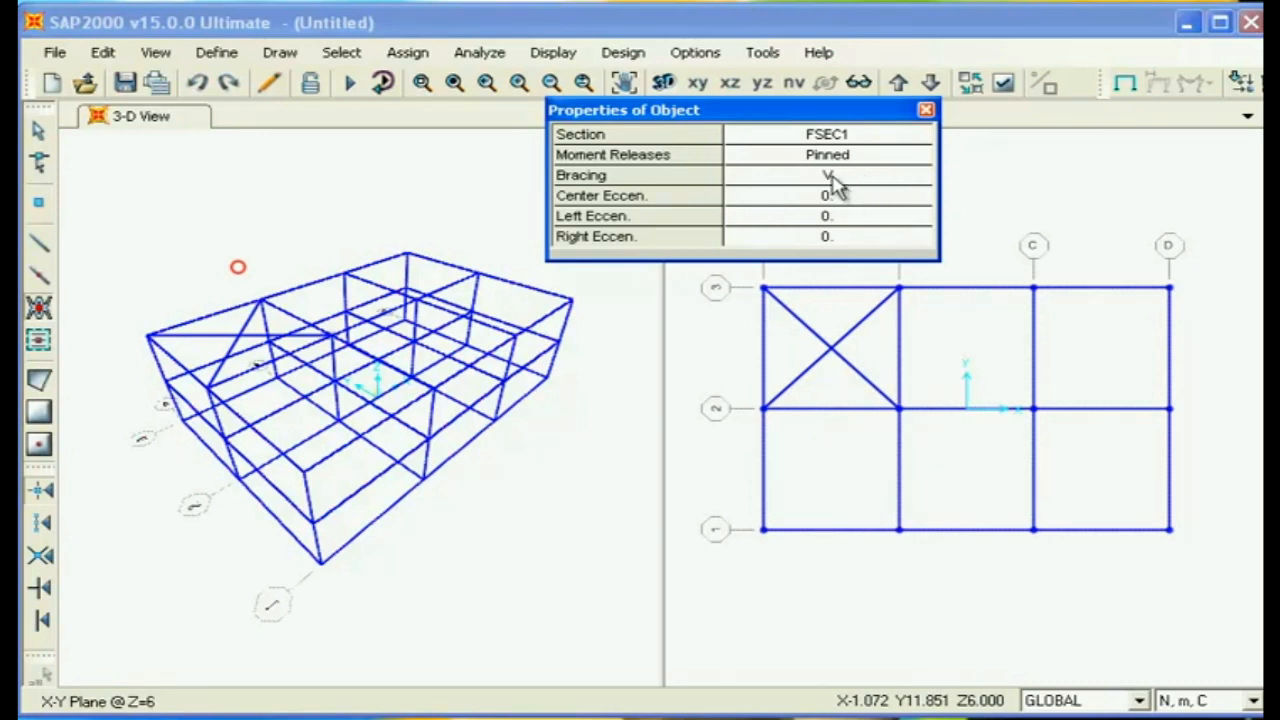
pyautogui.click(961, 360)
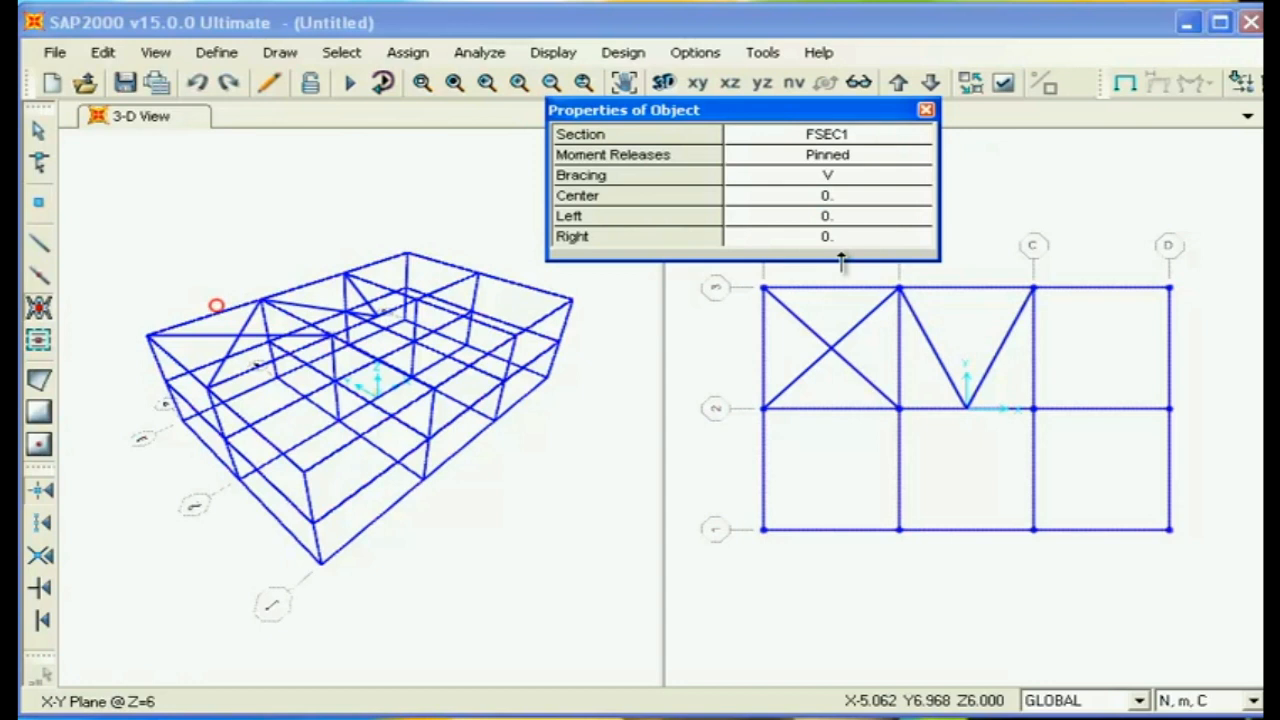
# - Set the left and right eccentricities to 1 and add a V brace in bay C-D/2-3
pyautogui.click(839, 237)
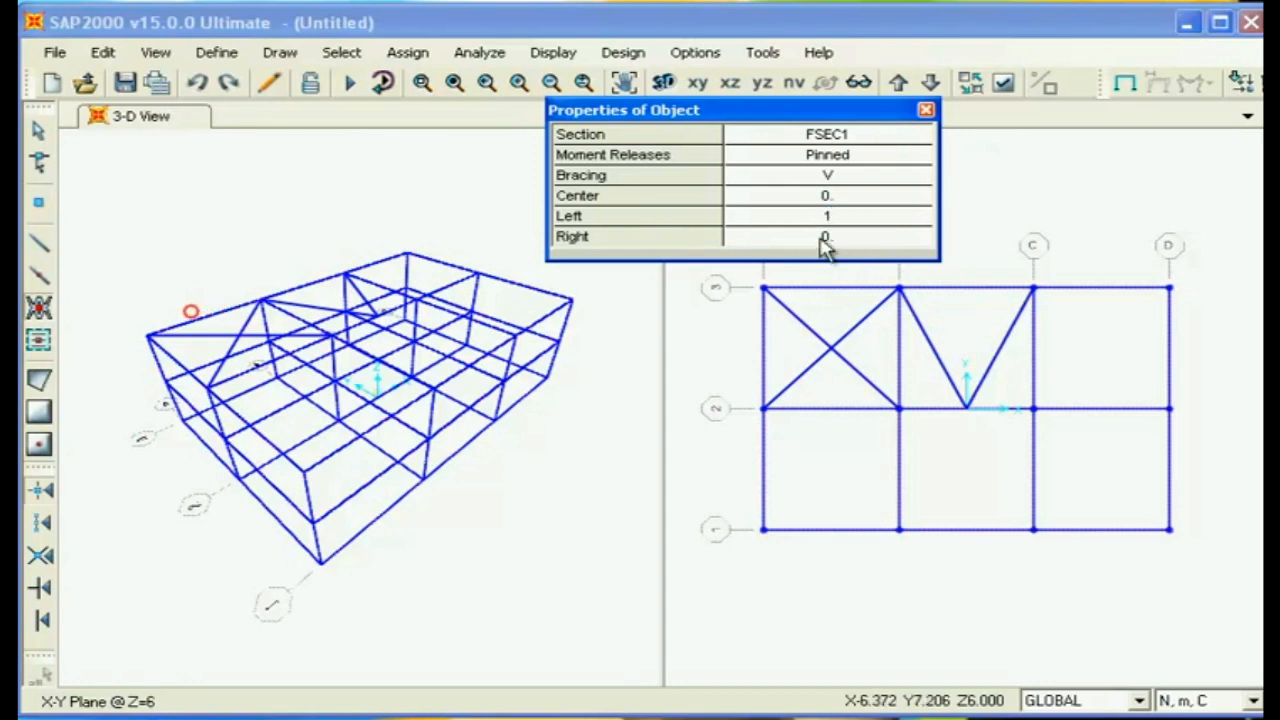
pyautogui.click(830, 237)
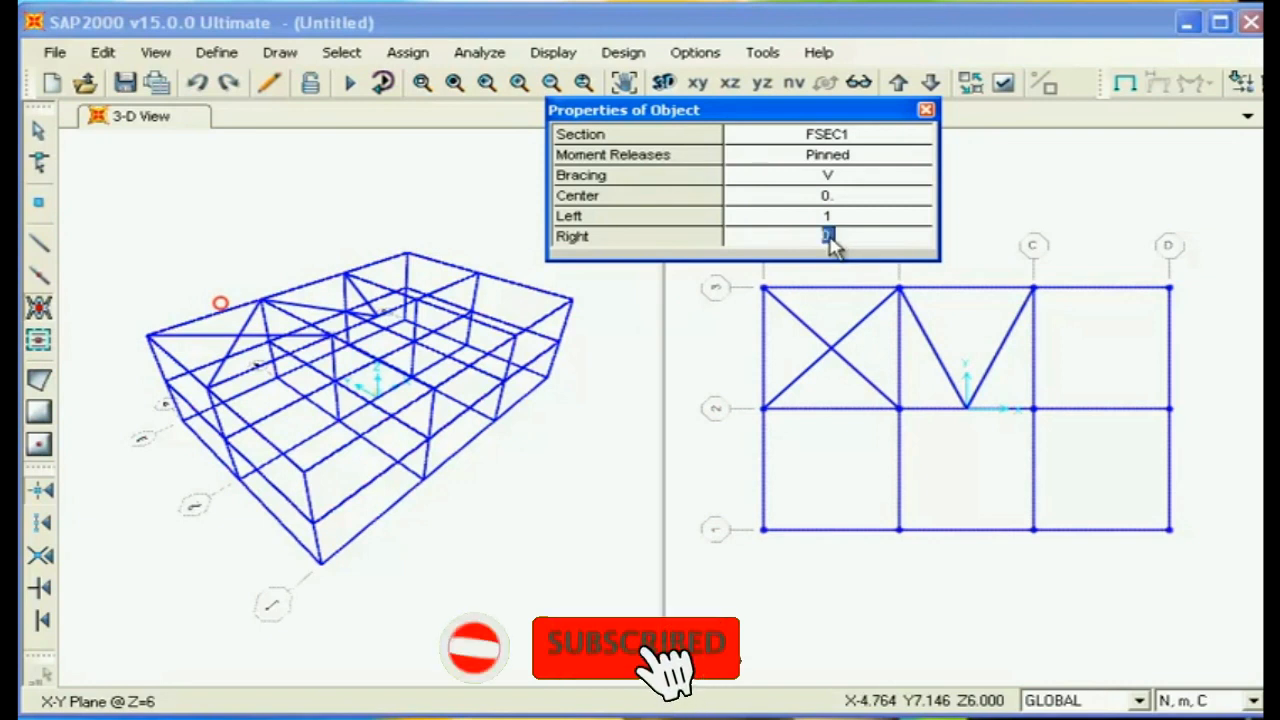
pyautogui.write('1')
pyautogui.click(1082, 368)
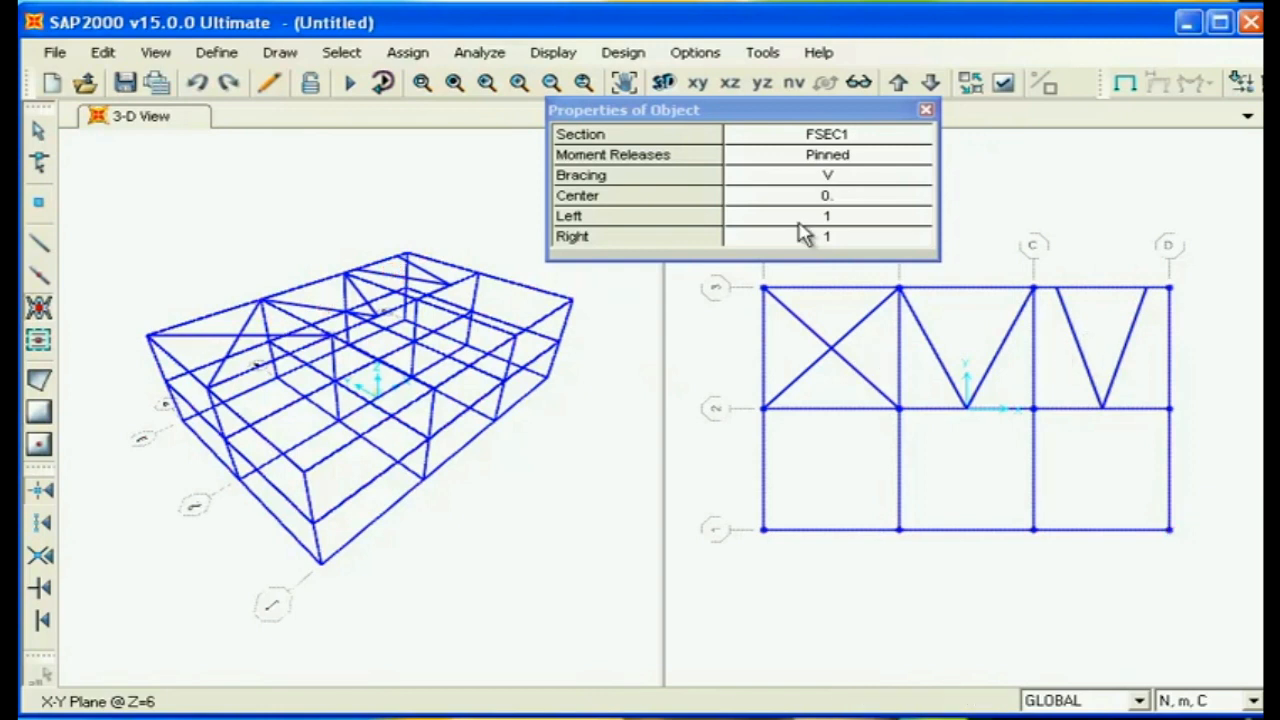
# - Change the bracing type to Inverted V and add a brace in bay A-B/1-2
pyautogui.click(866, 180)
pyautogui.click(918, 178)
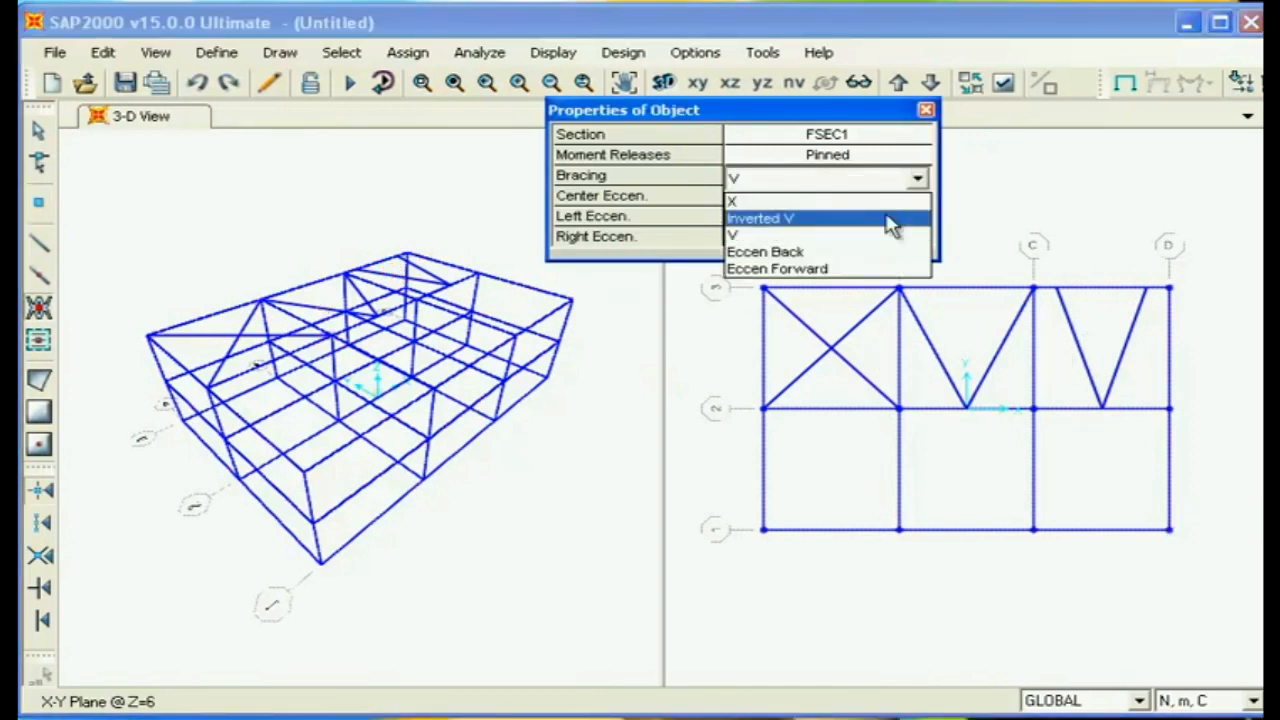
pyautogui.click(768, 225)
pyautogui.click(810, 500)
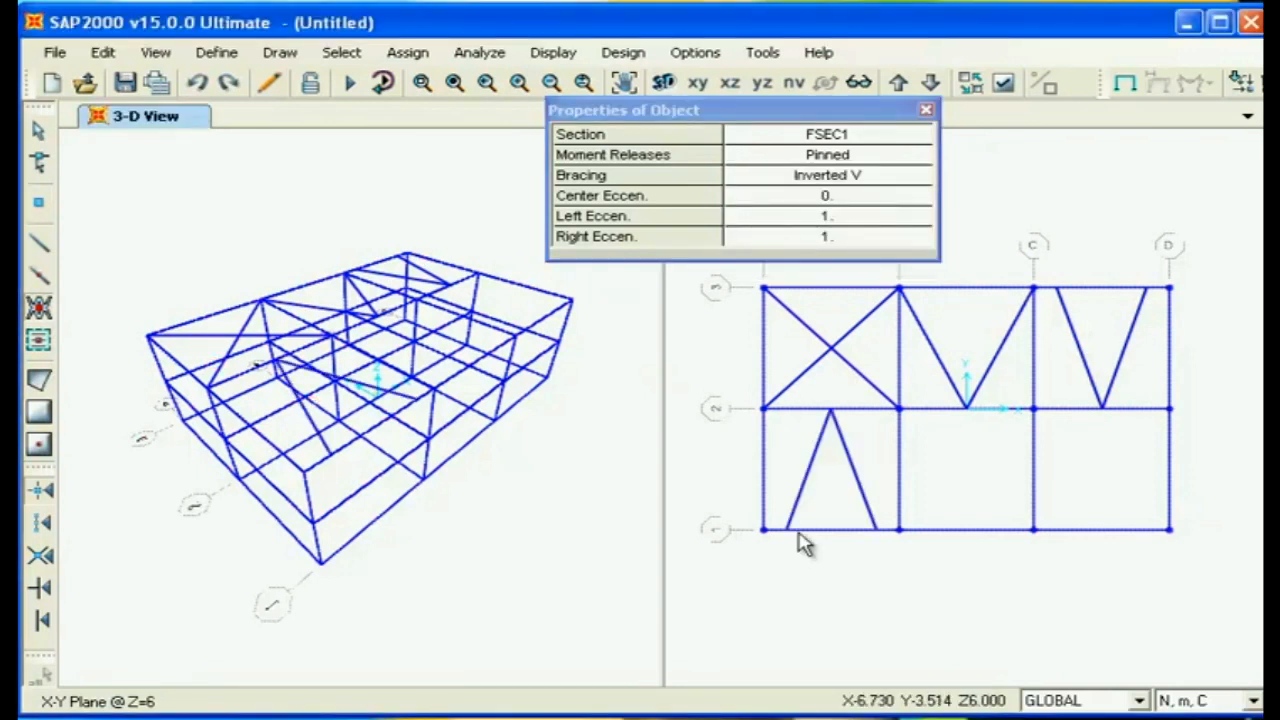
# - Add an Eccen Back brace in bay B-C/1-2 and an Eccen Forward brace in bay C-D/1-2
pyautogui.click(930, 181)
pyautogui.click(918, 178)
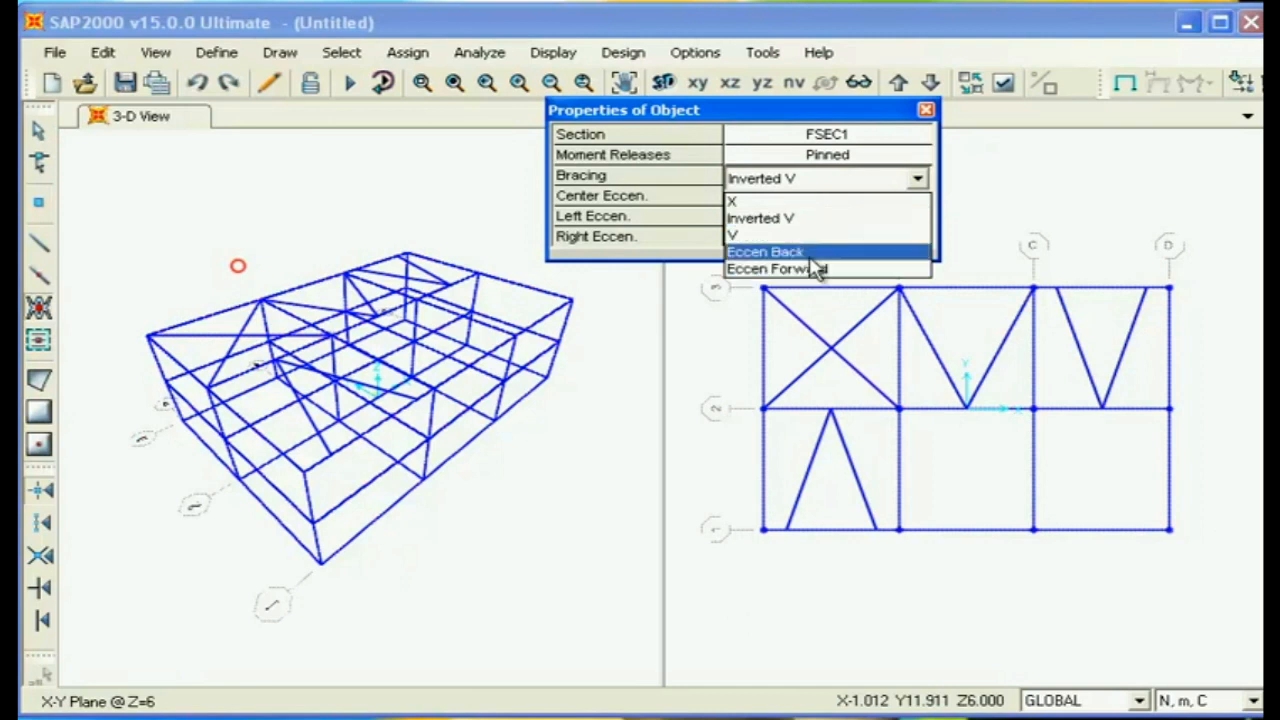
pyautogui.click(808, 253)
pyautogui.click(960, 480)
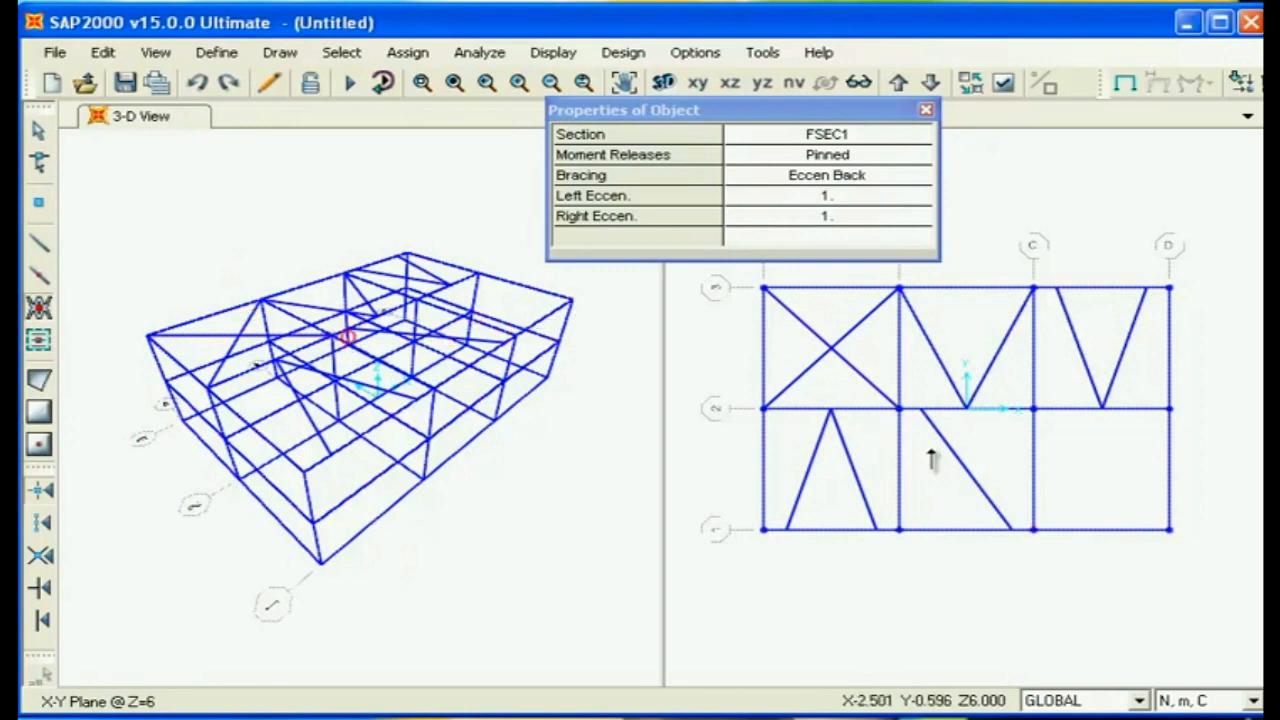
pyautogui.click(876, 180)
pyautogui.click(915, 178)
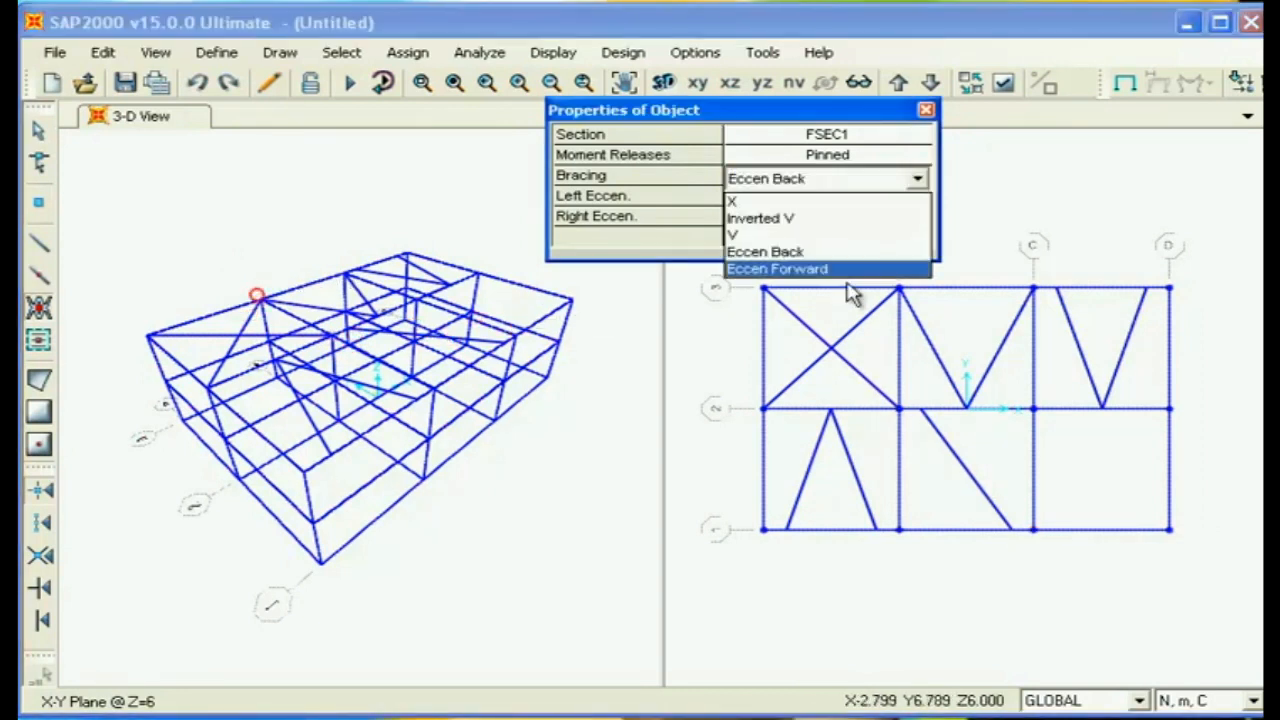
pyautogui.click(790, 270)
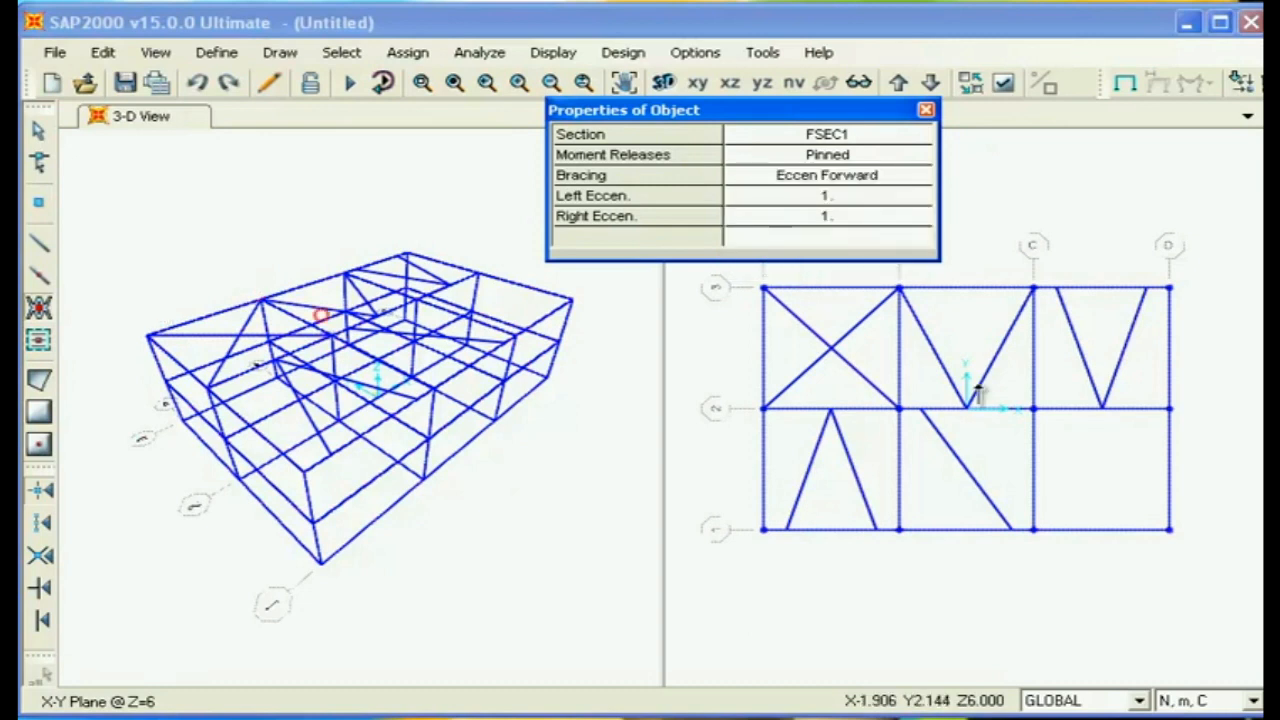
pyautogui.click(1118, 481)
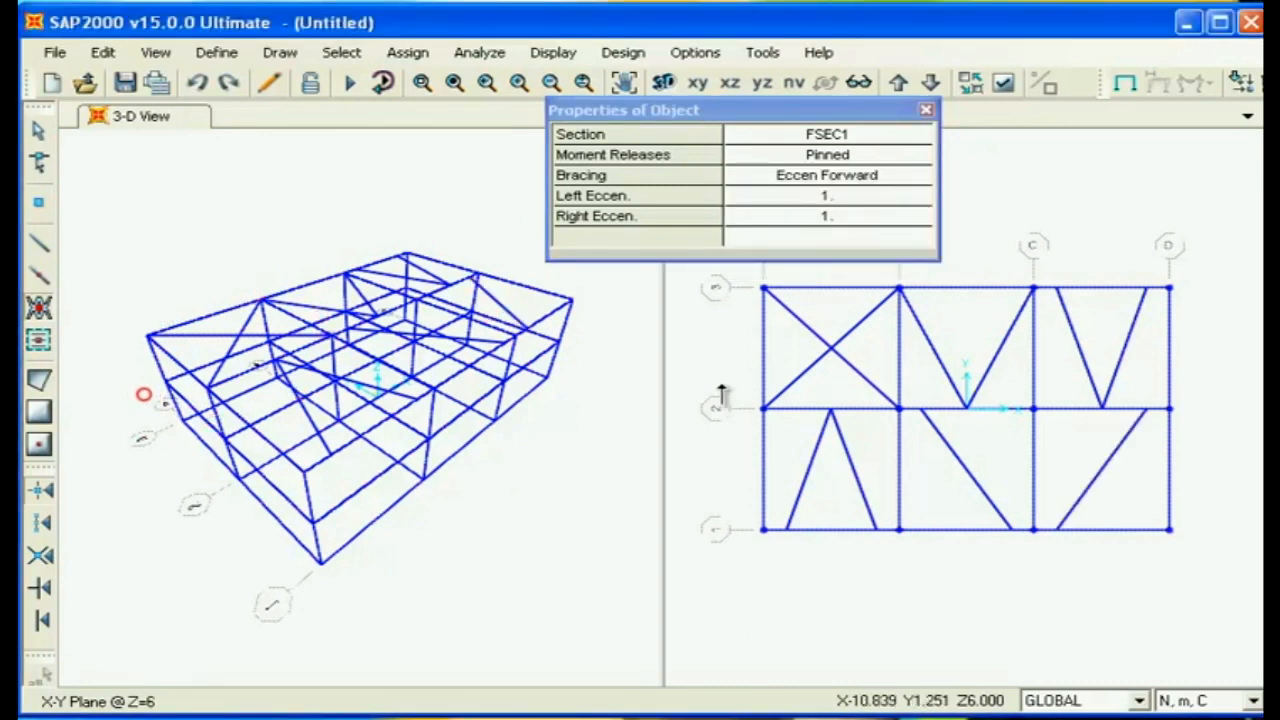
# - End the brace drawing, then select the whole model in the 3-D view and delete all frames and braces
pyautogui.click(38, 310)
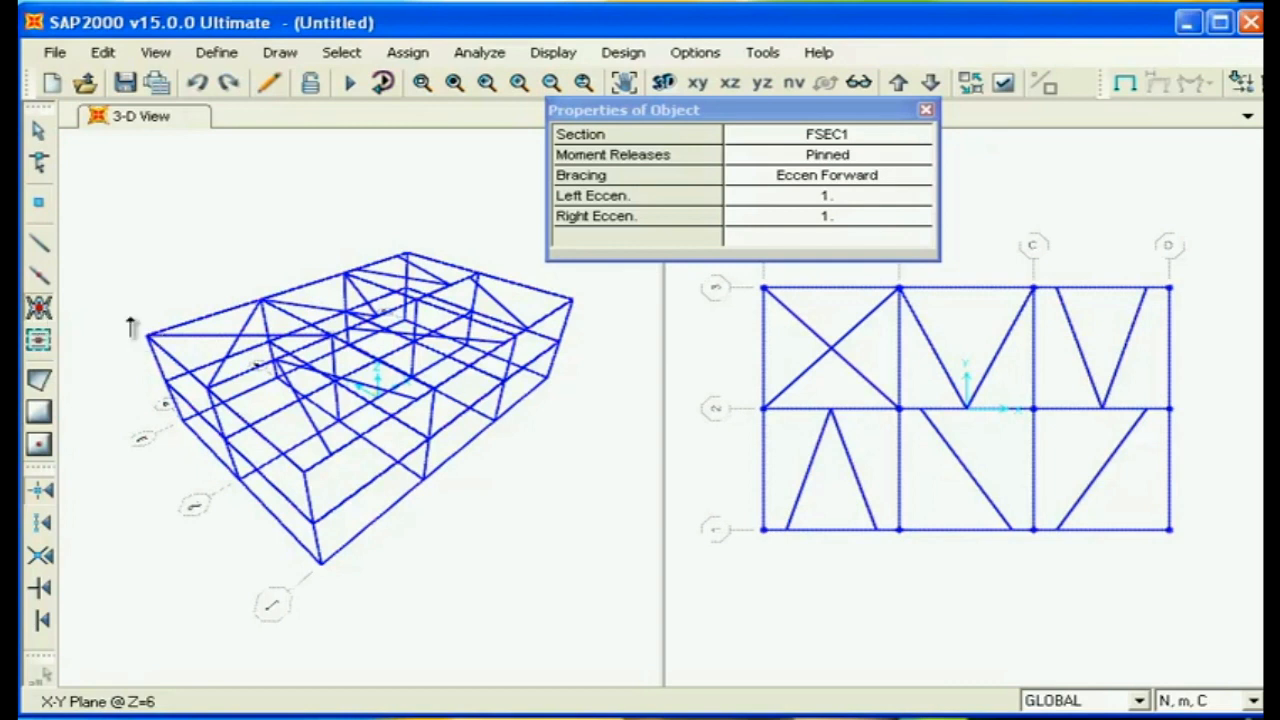
pyautogui.click(926, 110)
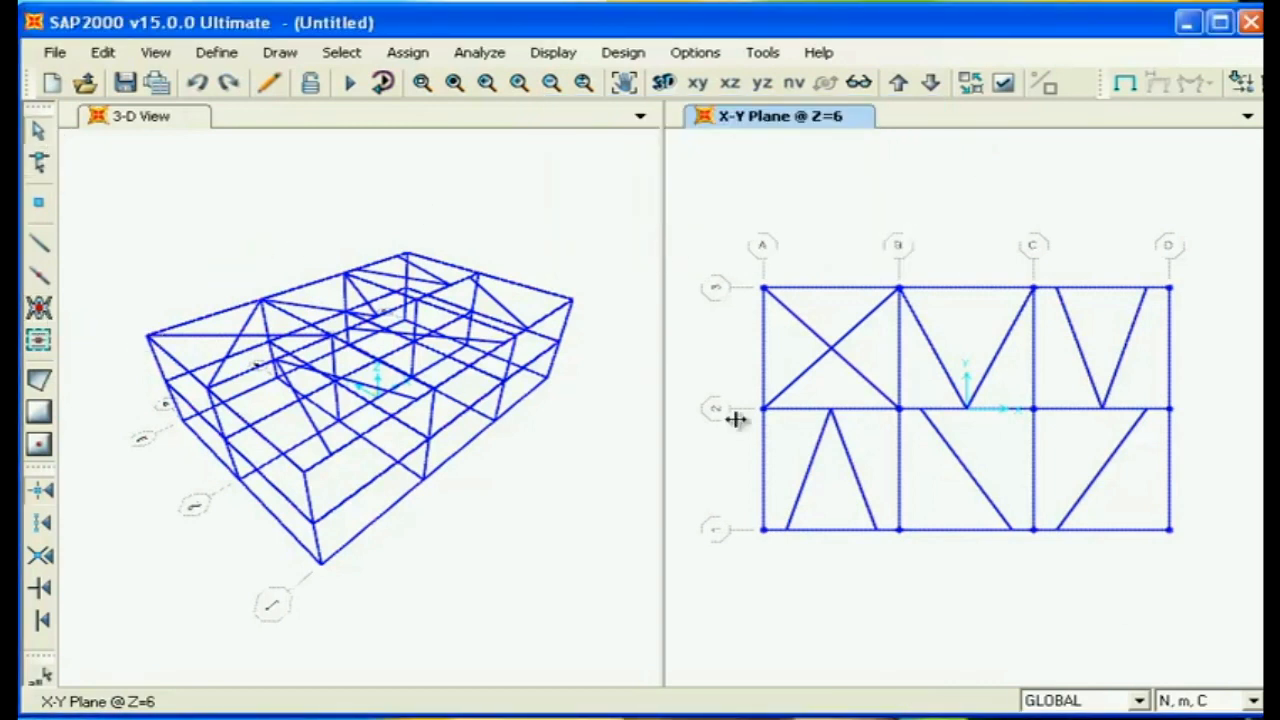
pyautogui.click(613, 668)
pyautogui.moveTo(608, 658); pyautogui.dragTo(100, 168)
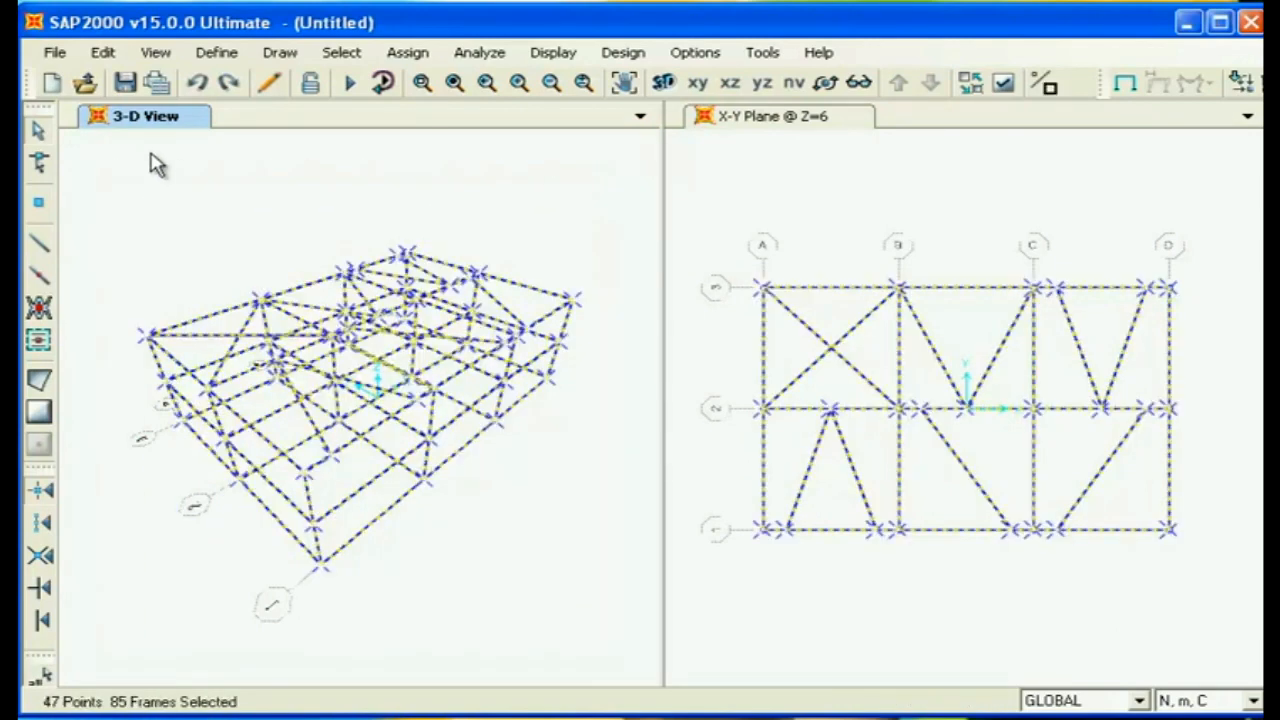
pyautogui.press('Delete')
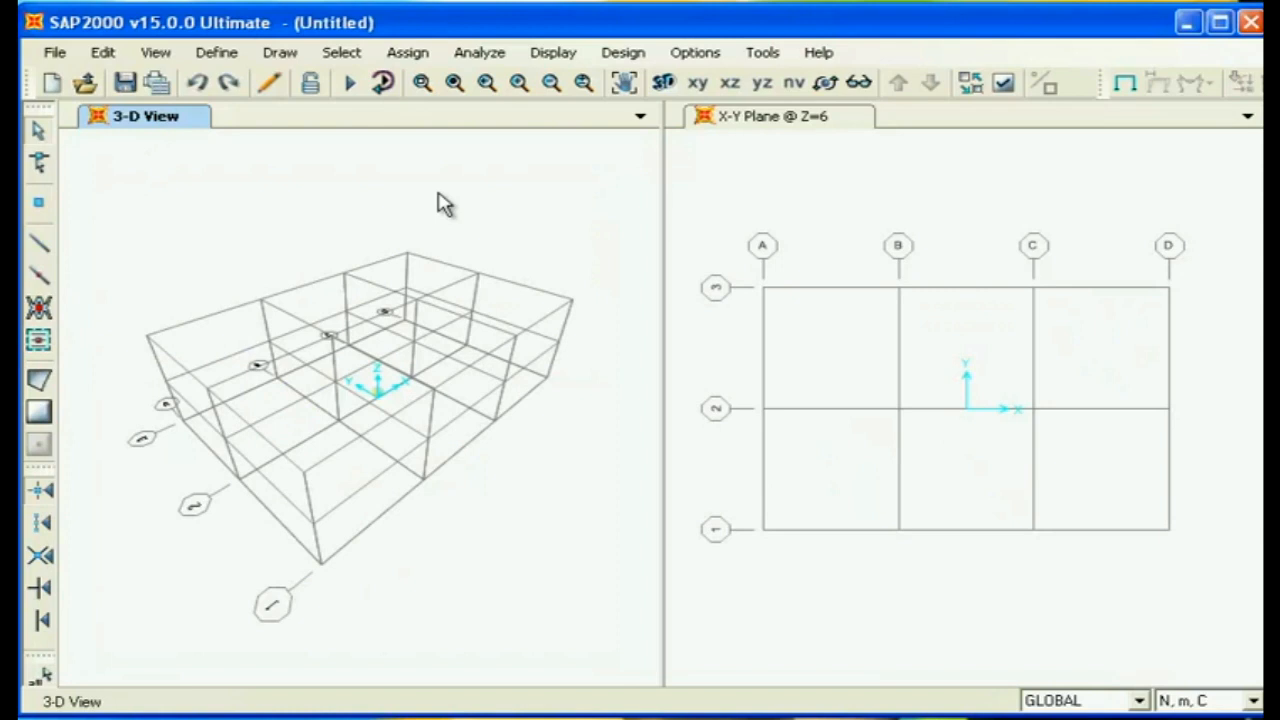
# - Quick-draw pinned FSEC1 secondary beams parallel to Y in the Z=6 plan, three in bay A-B/2-3 and five in bay B-C/2-3
pyautogui.click(870, 230)
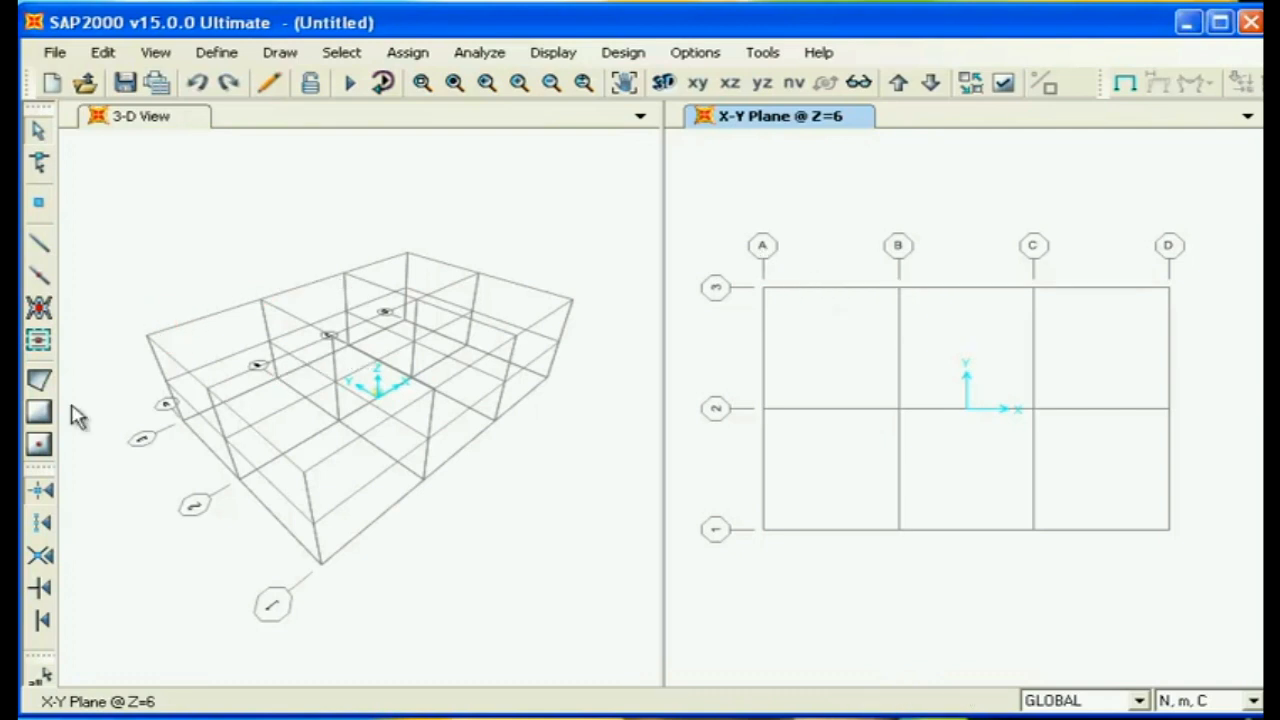
pyautogui.click(40, 342)
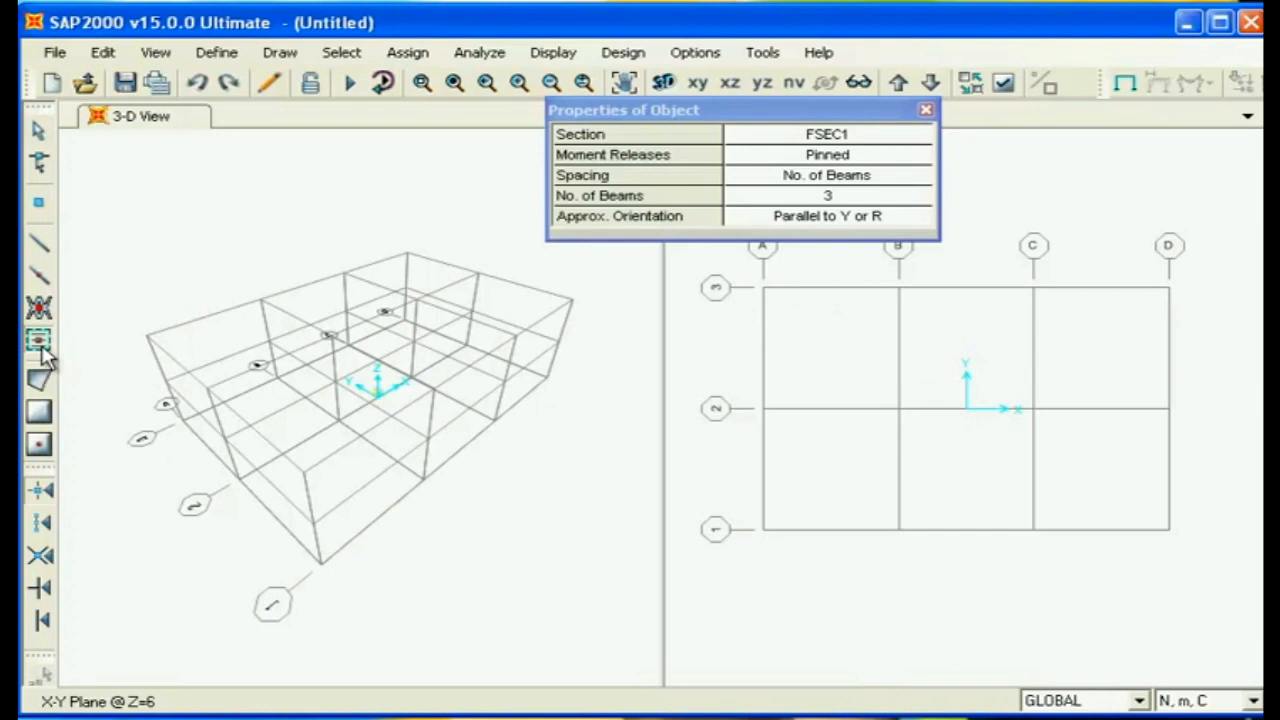
pyautogui.click(835, 348)
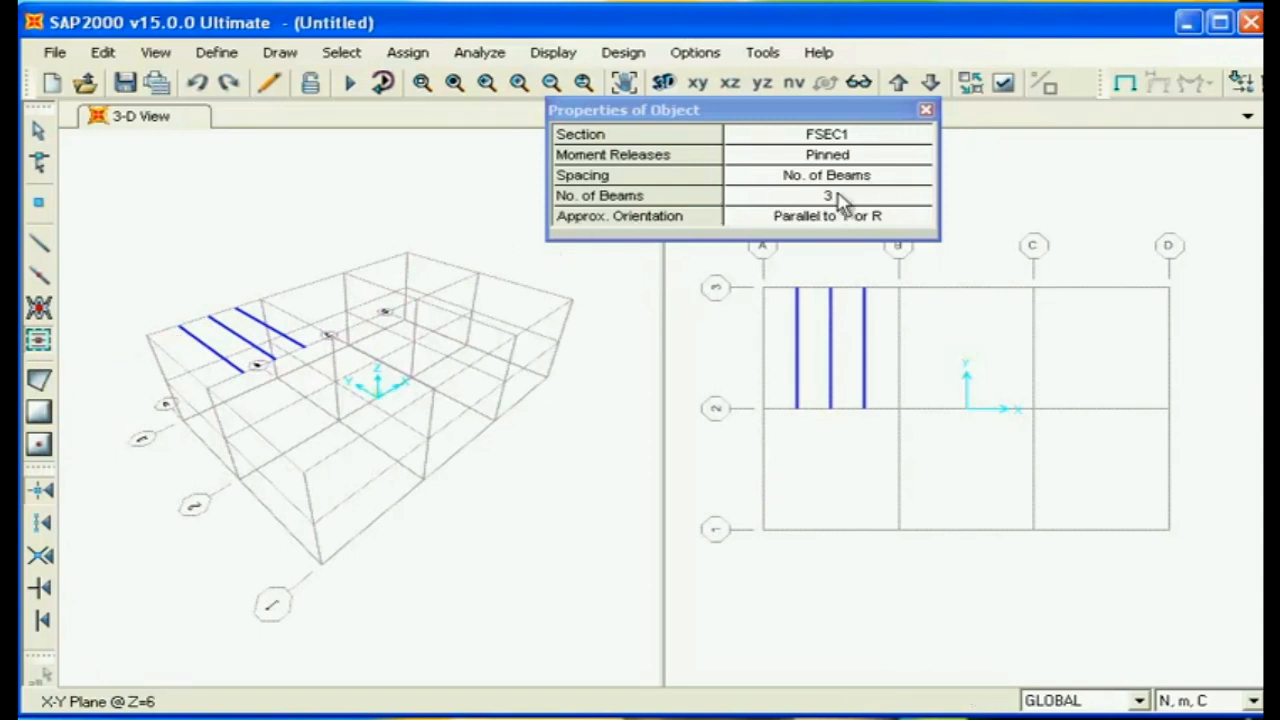
pyautogui.click(920, 198)
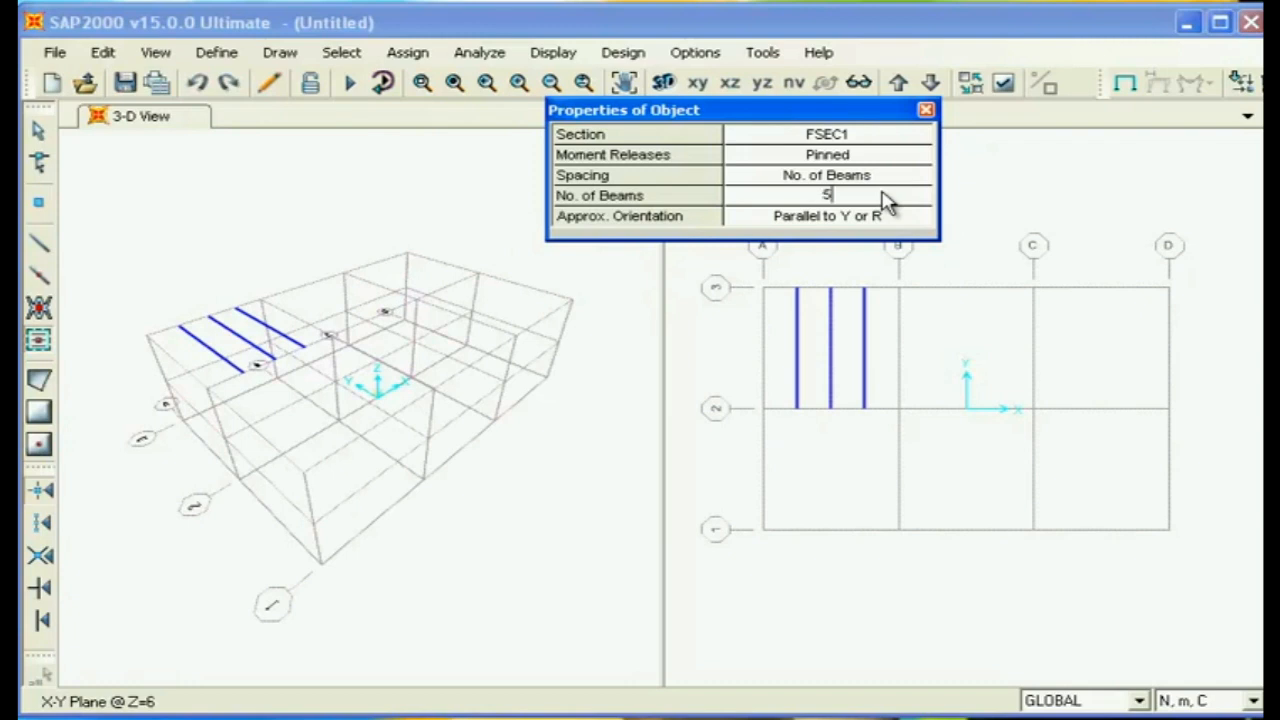
pyautogui.click(955, 360)
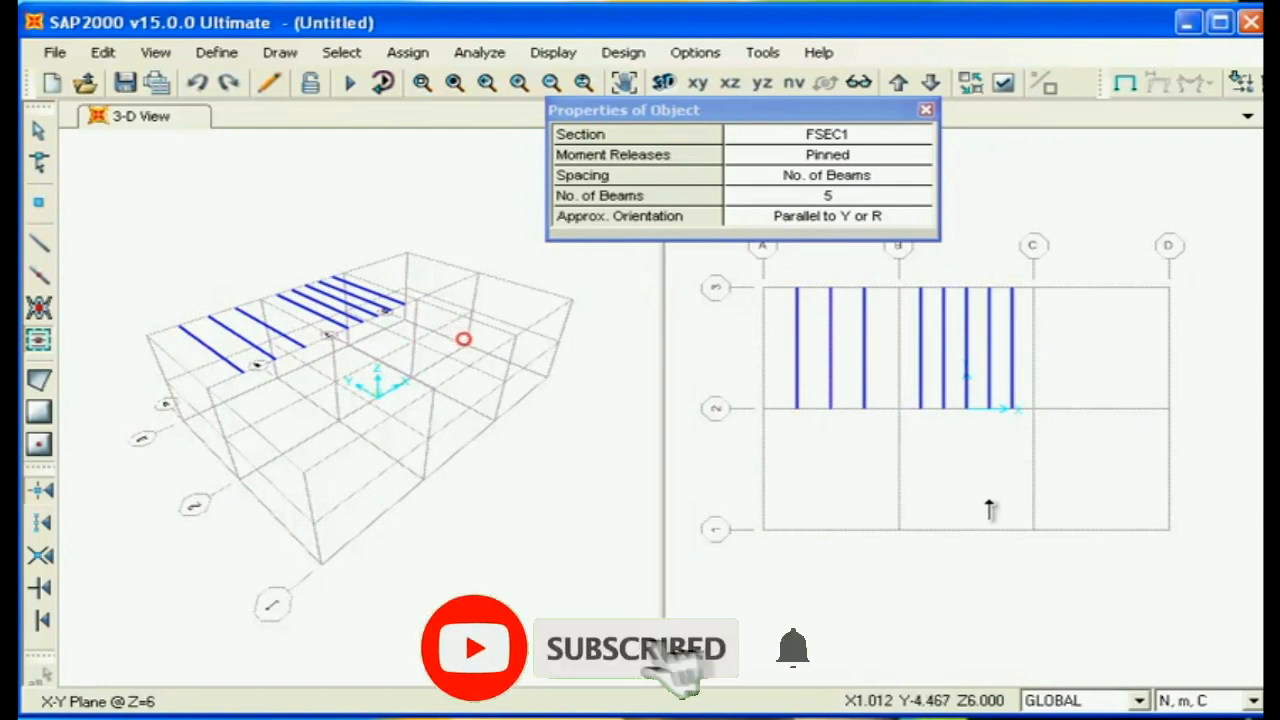
# - Examine the moment release and spacing options available for the secondary beams
pyautogui.click(820, 160)
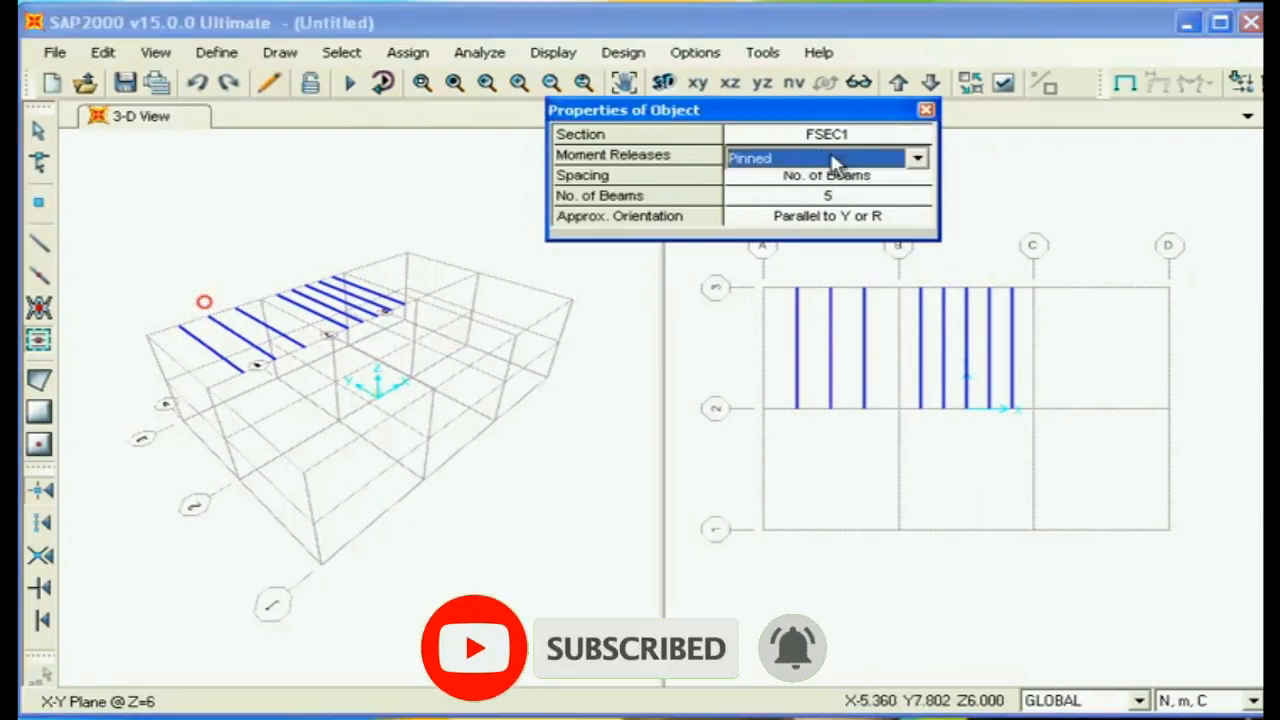
pyautogui.click(918, 162)
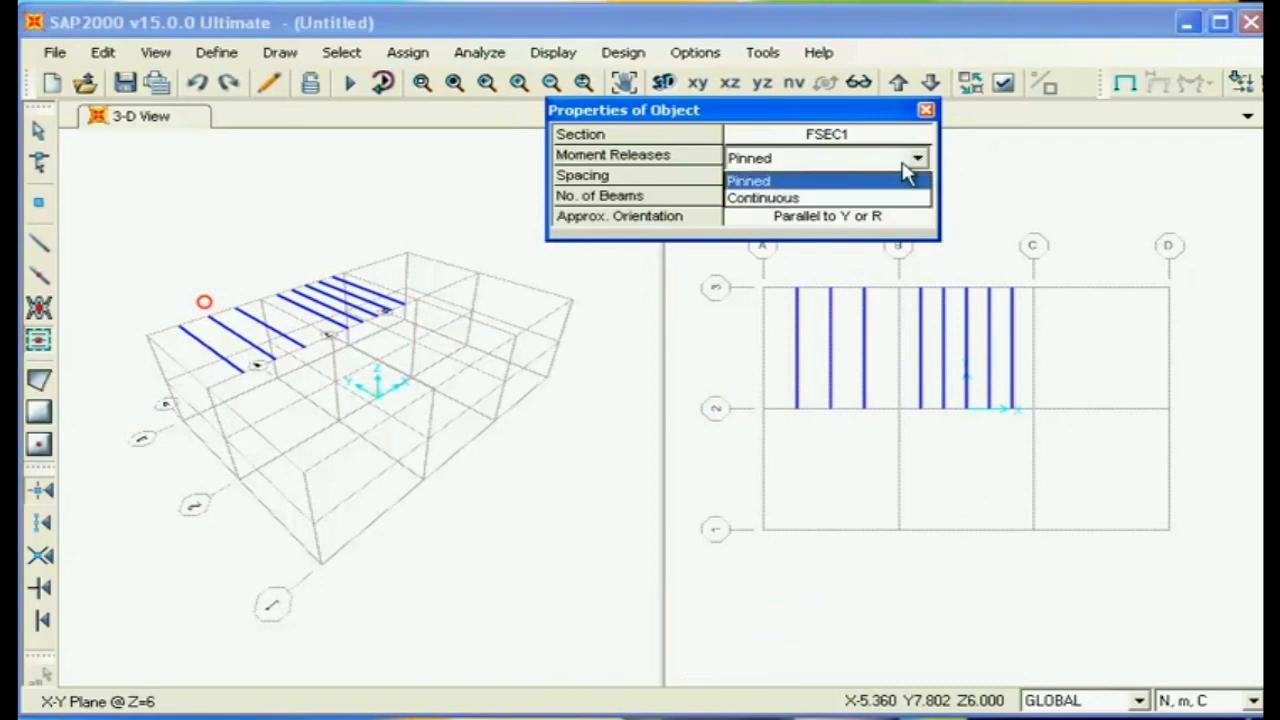
pyautogui.click(918, 160)
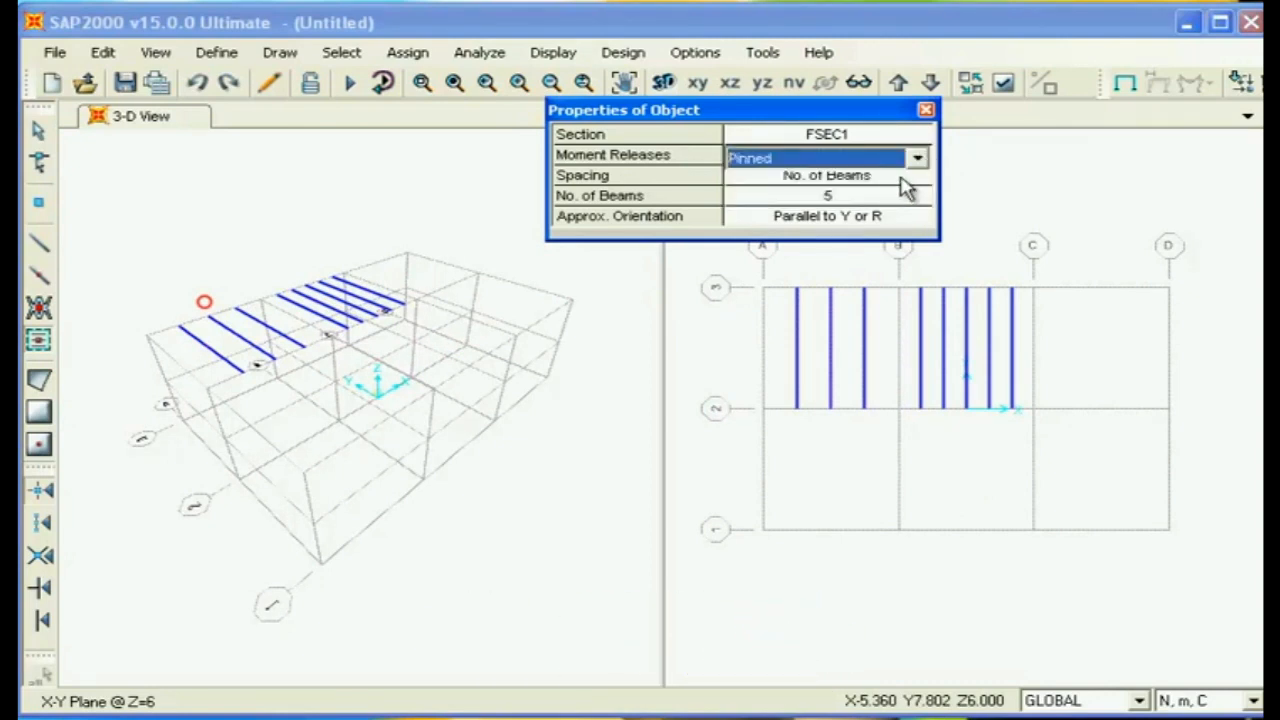
pyautogui.click(901, 178)
pyautogui.click(916, 180)
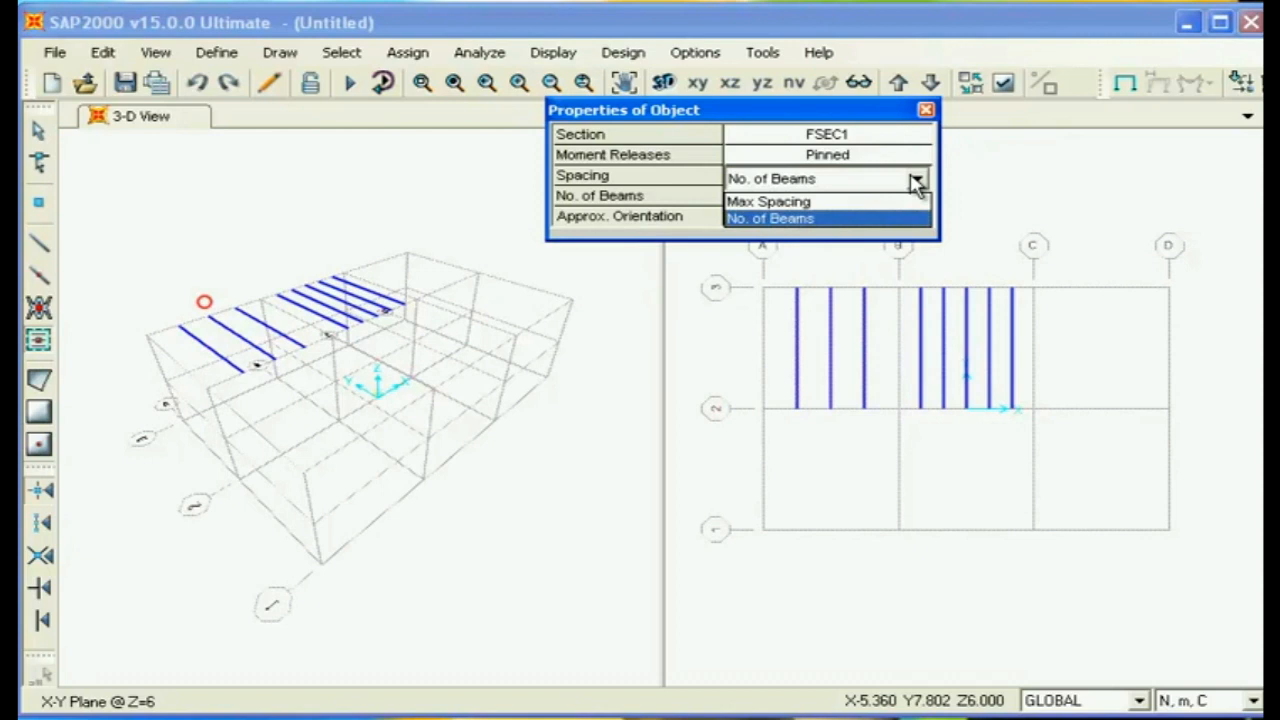
pyautogui.click(916, 181)
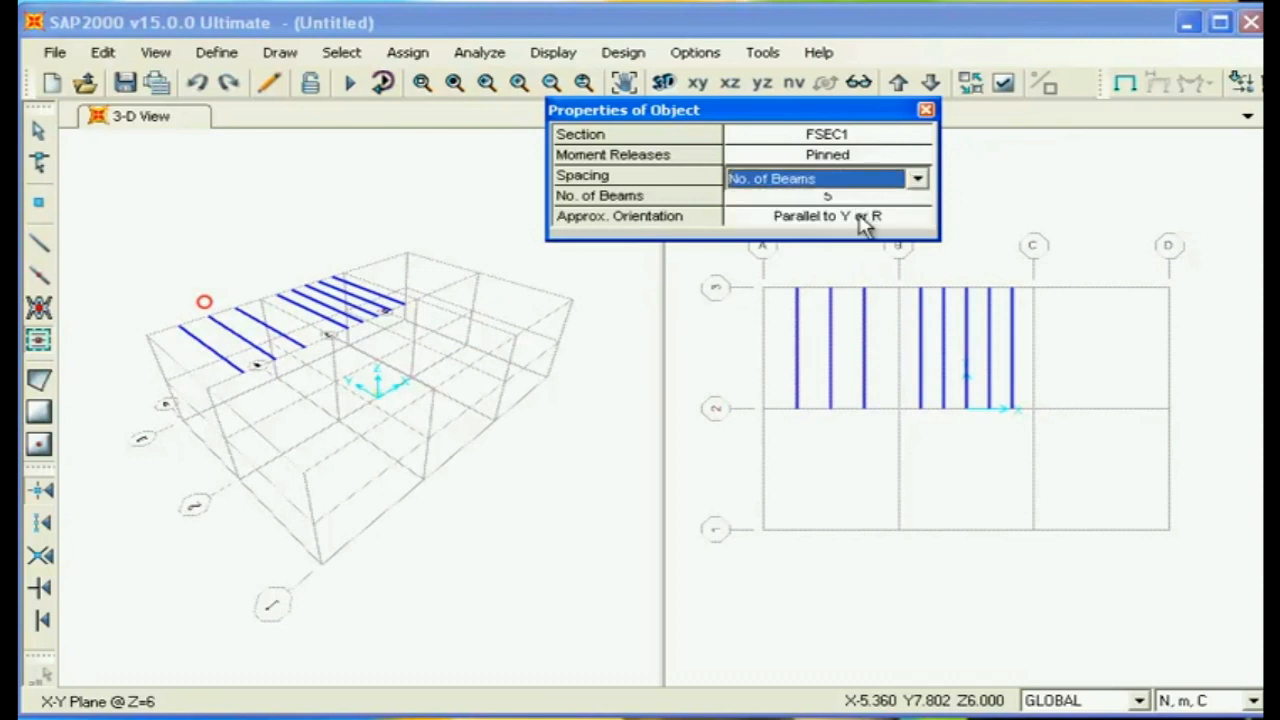
pyautogui.click(918, 179)
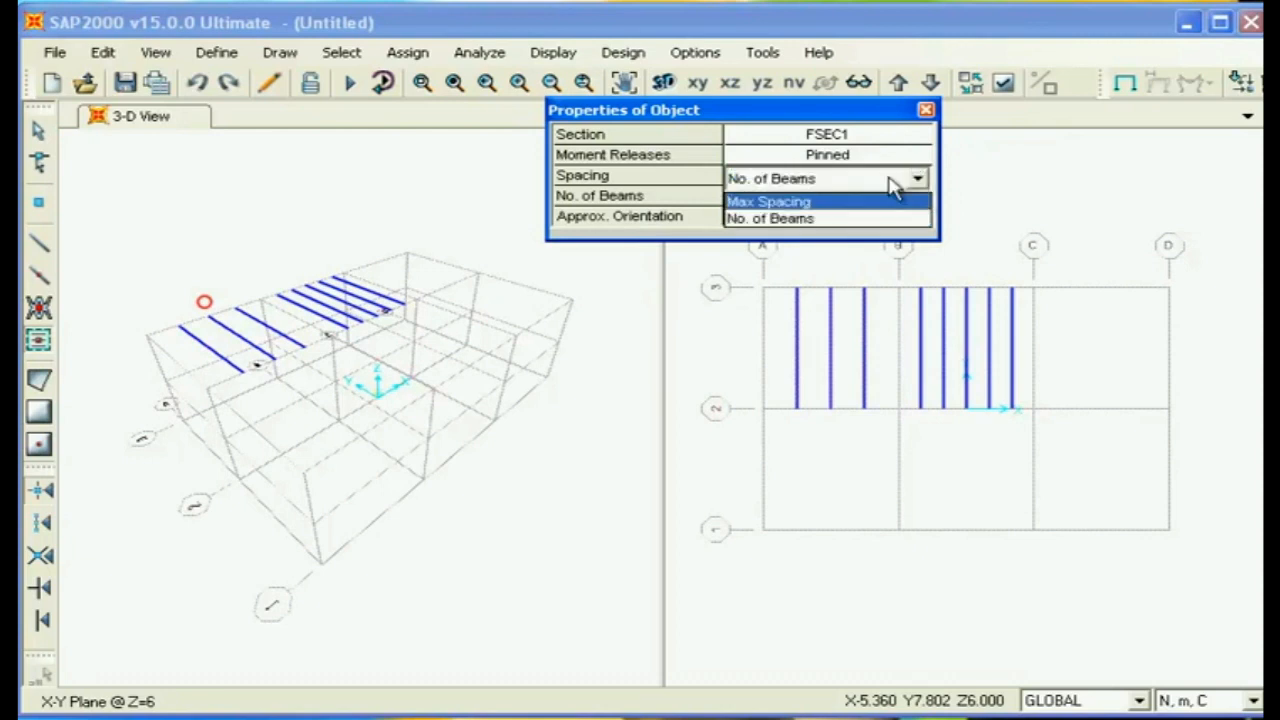
pyautogui.click(918, 179)
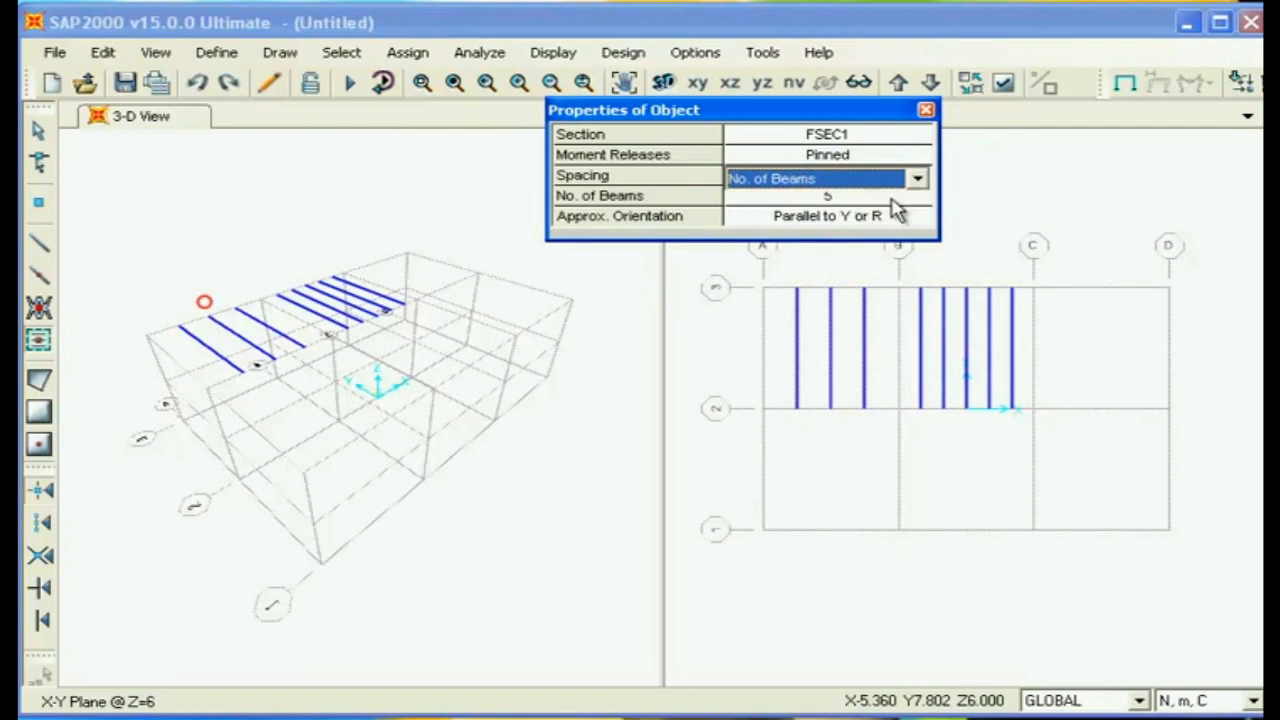
# - Set the beam spacing to Max Spacing with a value of 1 m and add secondary beams in bay C-D/2-3
pyautogui.click(917, 178)
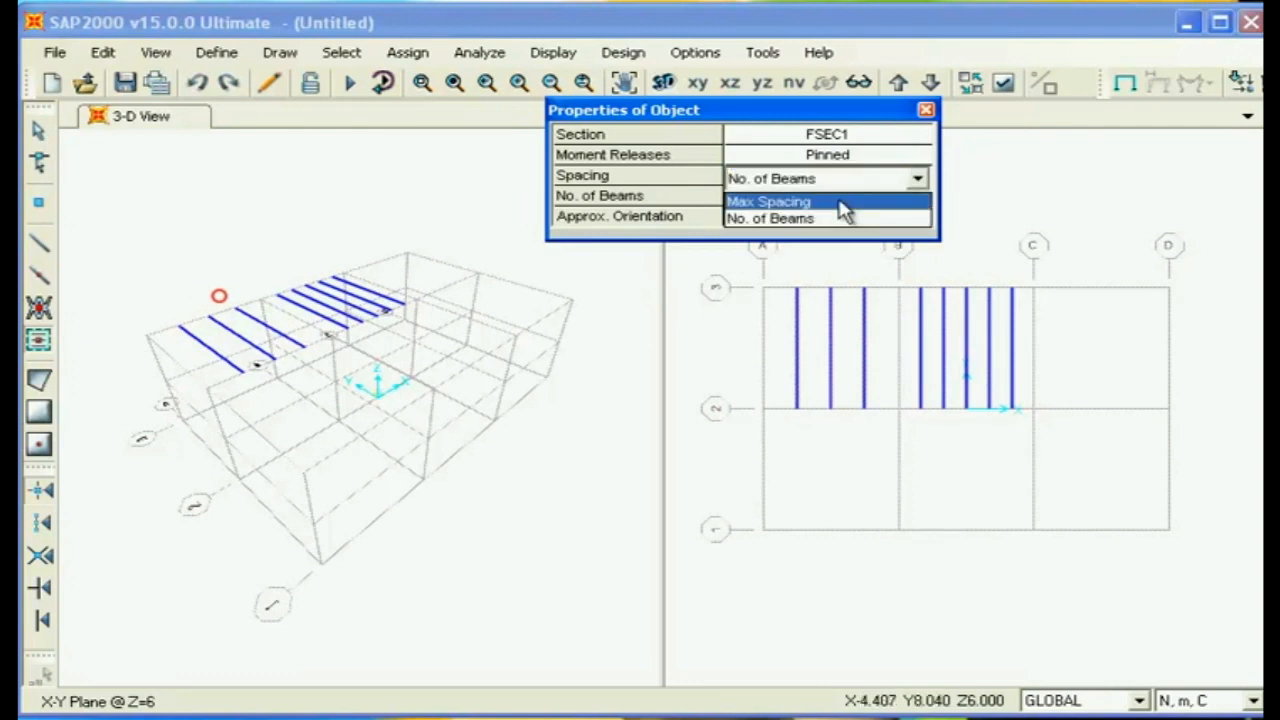
pyautogui.click(843, 203)
pyautogui.click(880, 200)
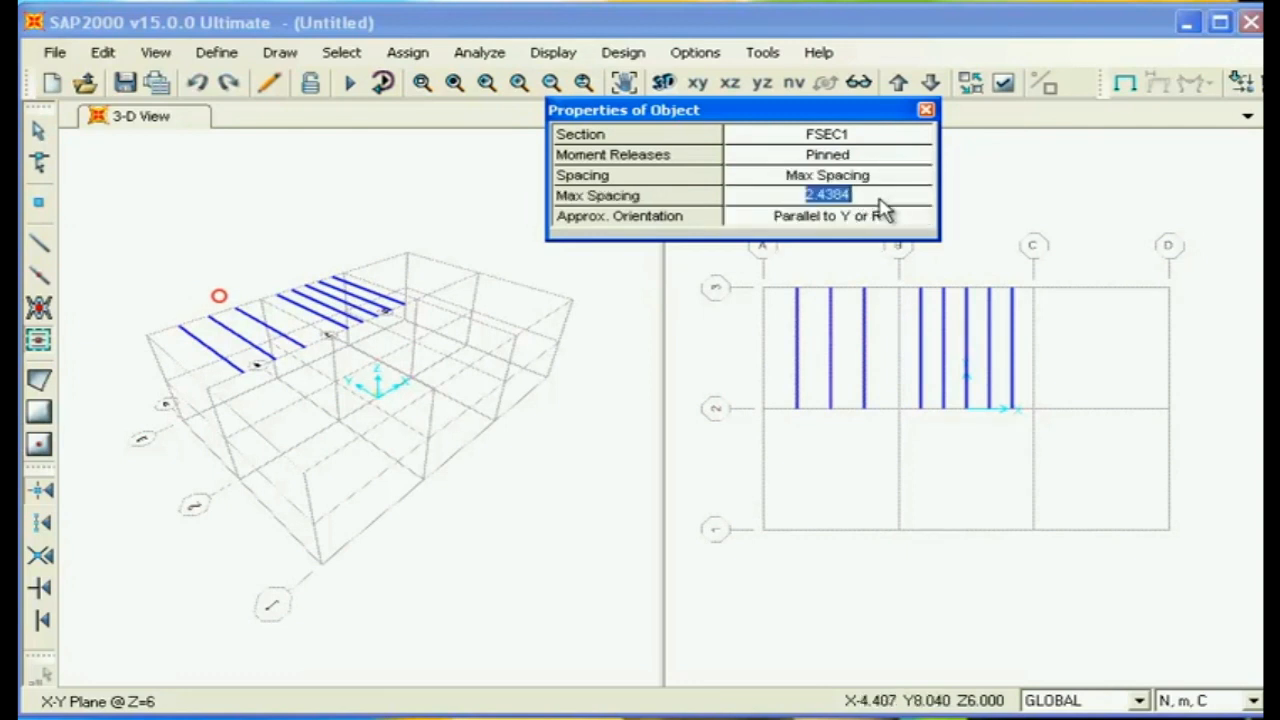
pyautogui.write('1')
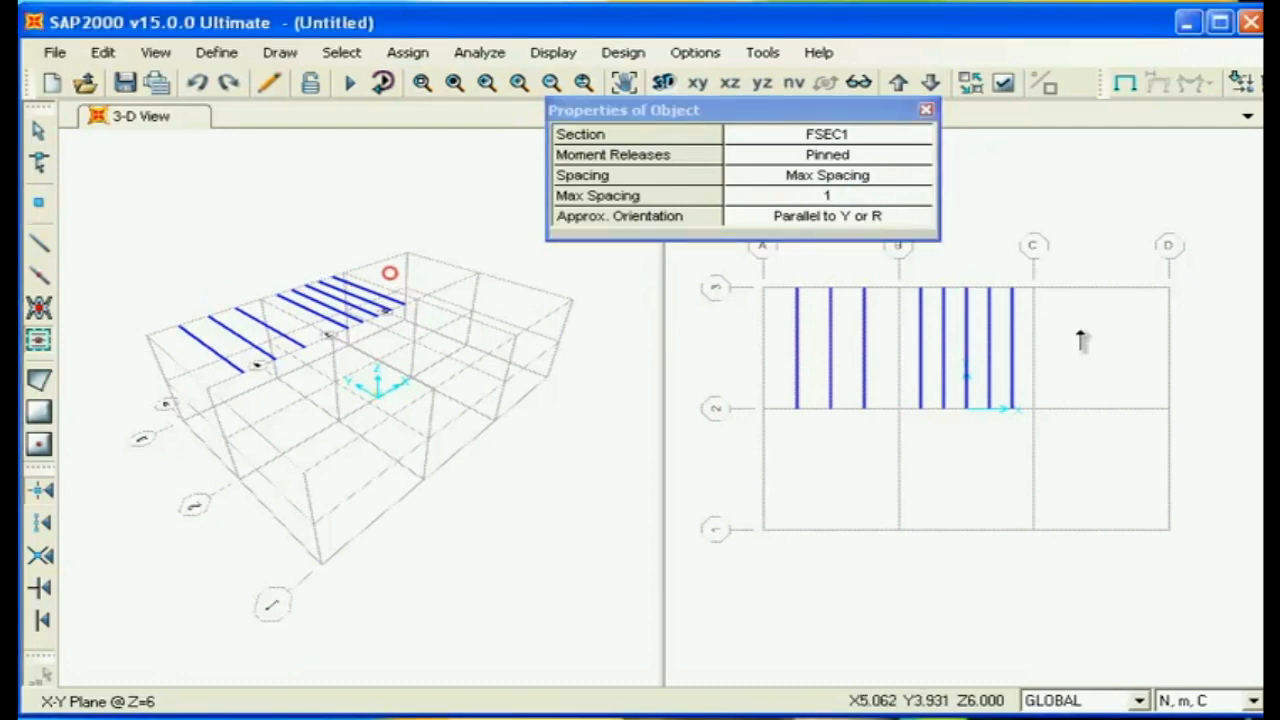
pyautogui.click(1072, 375)
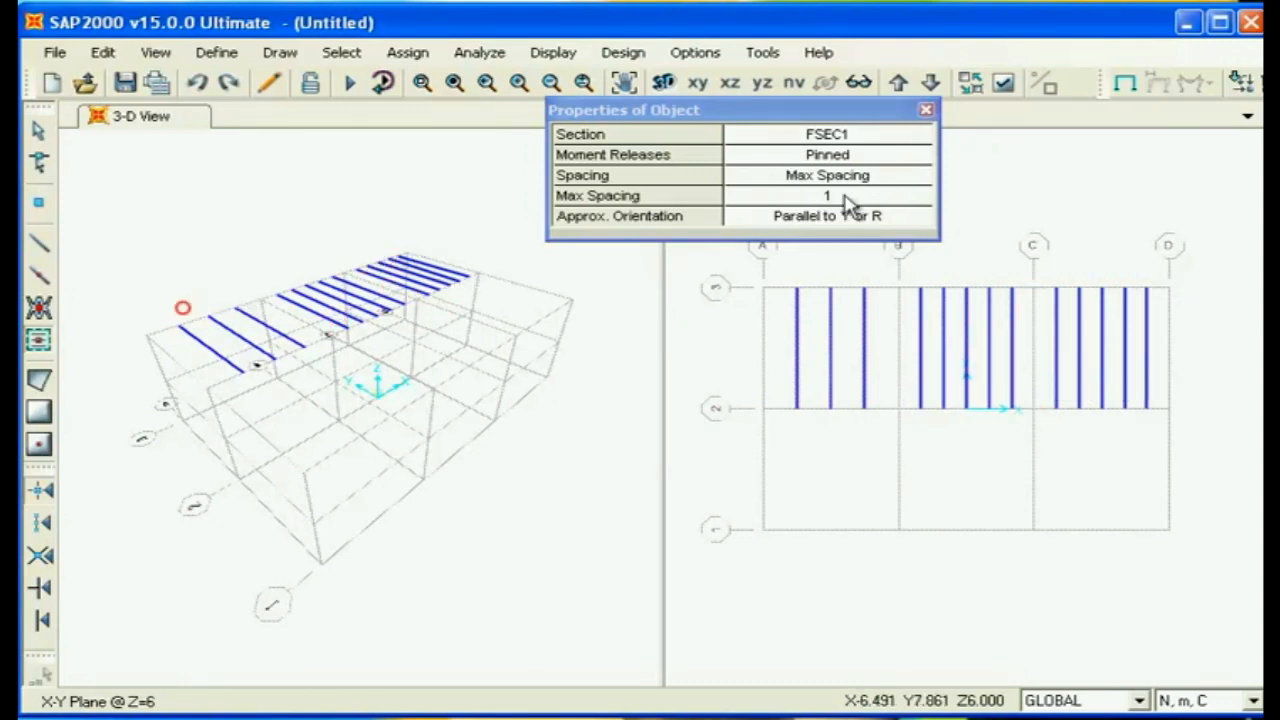
# - Set the orientation to Parallel to X or T, then add beams in bay A-B/1-2 and between grid A and the nearest beam in bay A-B/2-3
pyautogui.click(874, 222)
pyautogui.click(918, 222)
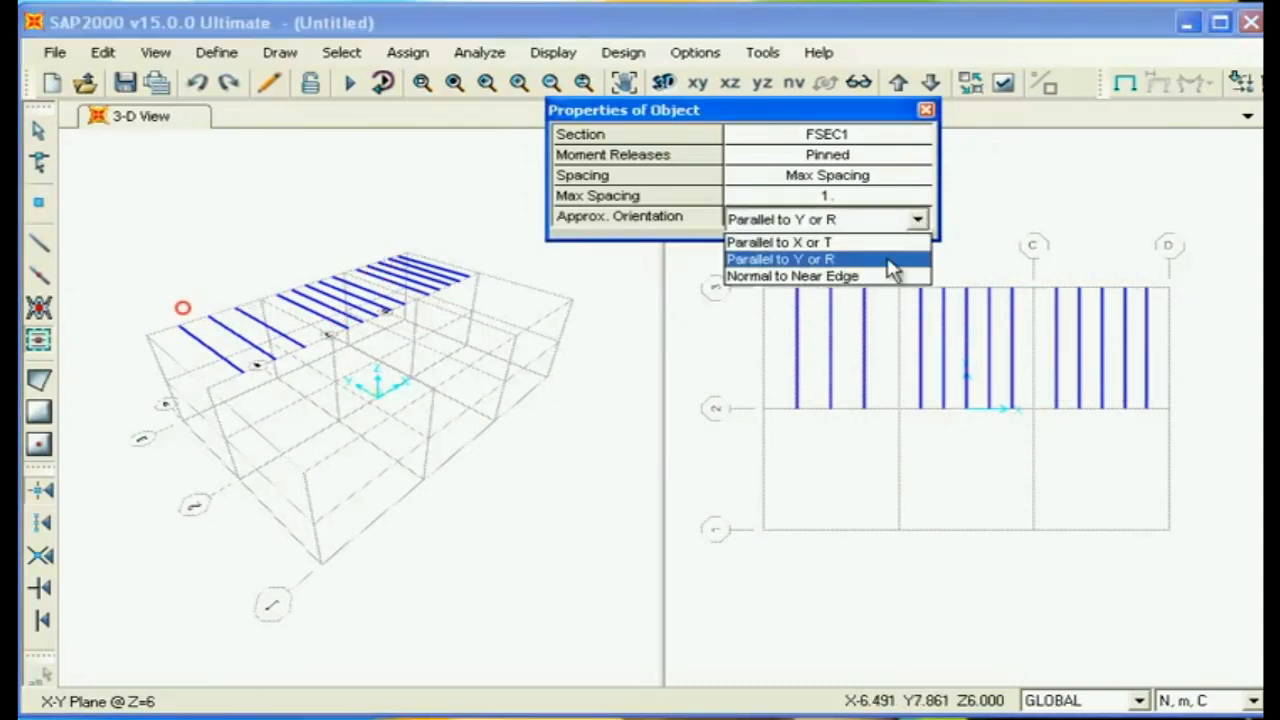
pyautogui.click(860, 244)
pyautogui.click(845, 493)
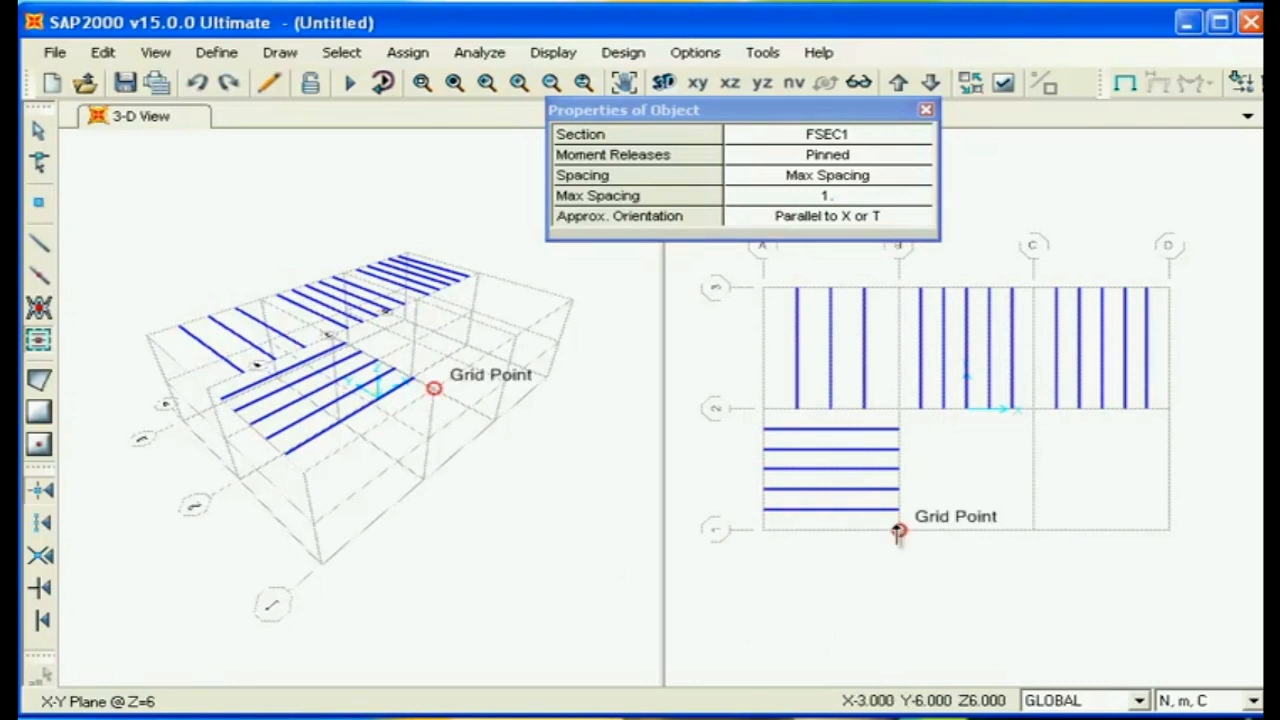
pyautogui.click(778, 362)
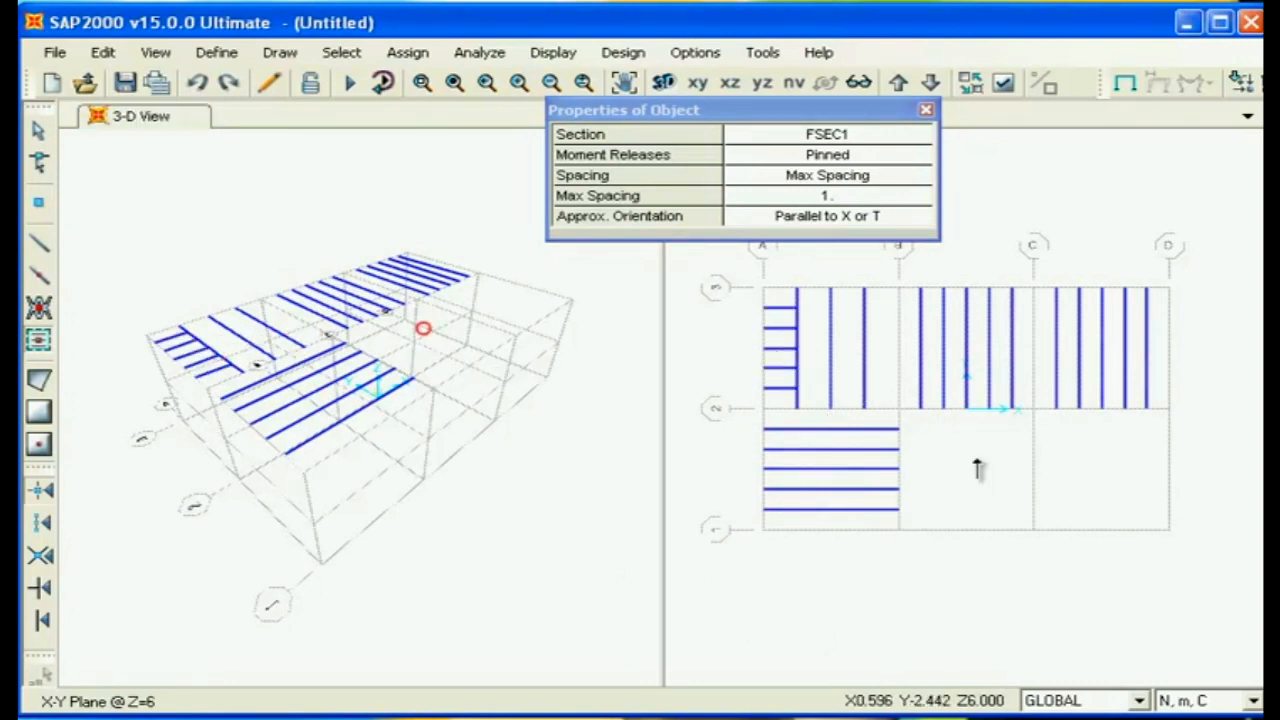